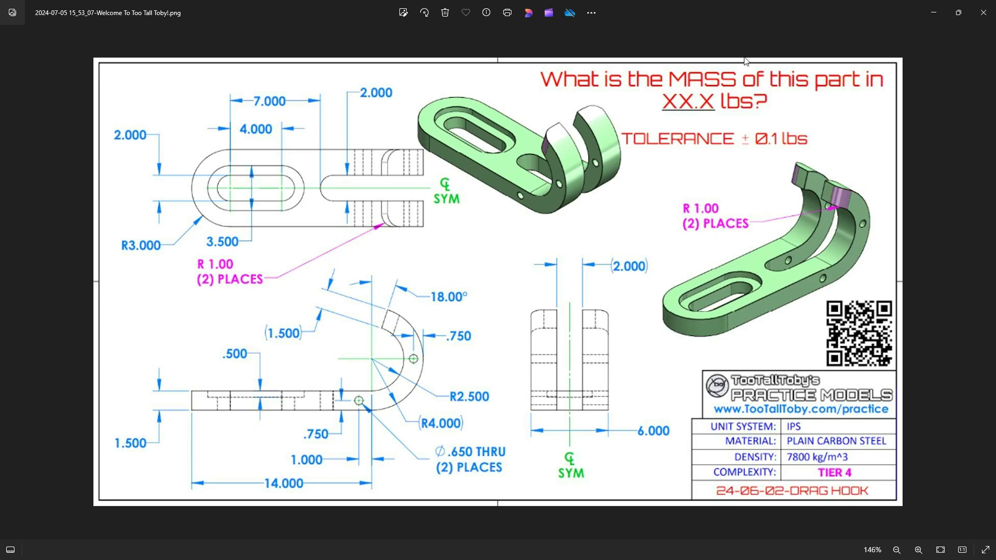
Close the reference drawing and add an extruded block 14 in long, 6 in wide and 8 in high to the scene.
key(alt+F4)
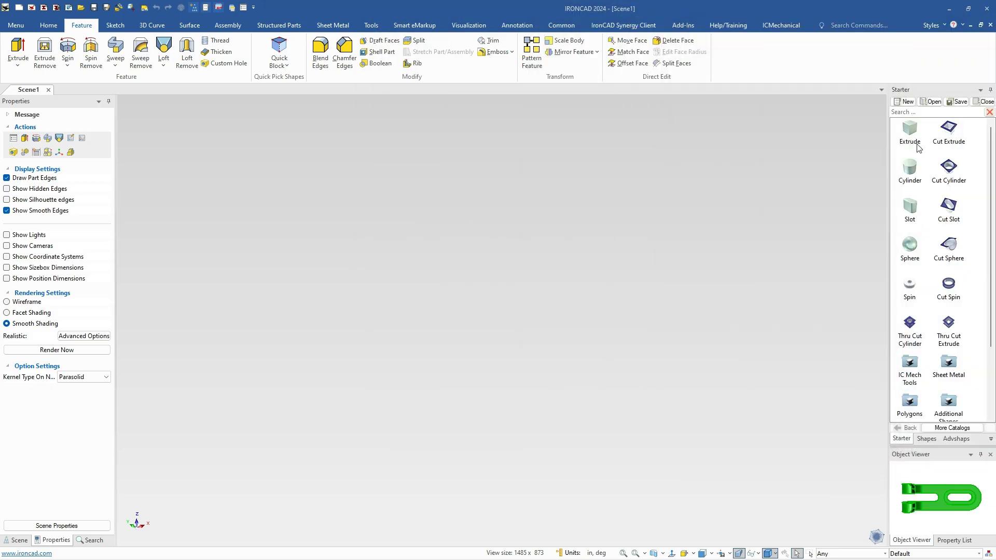
drag(910, 130, 456, 360)
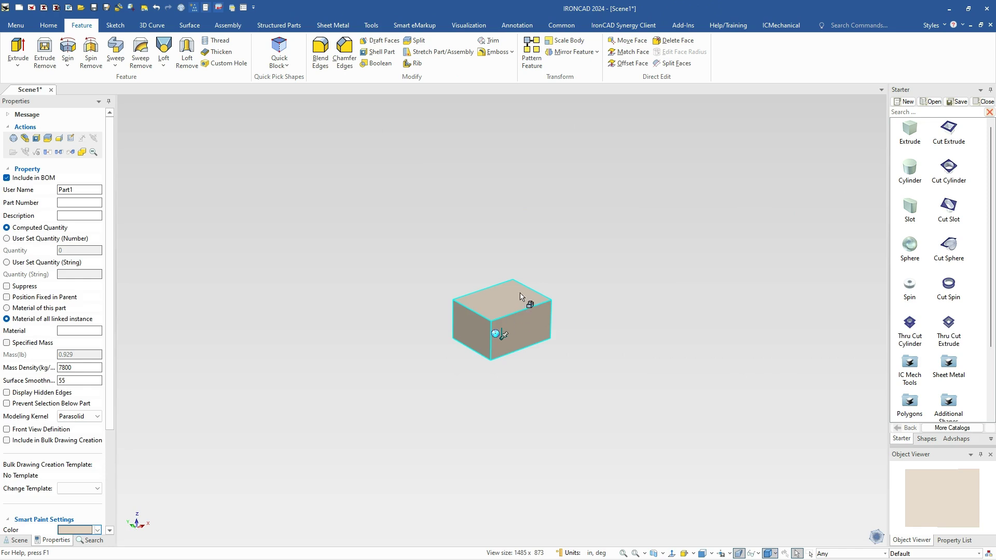
click(531, 315)
text(14)
key(Tab)
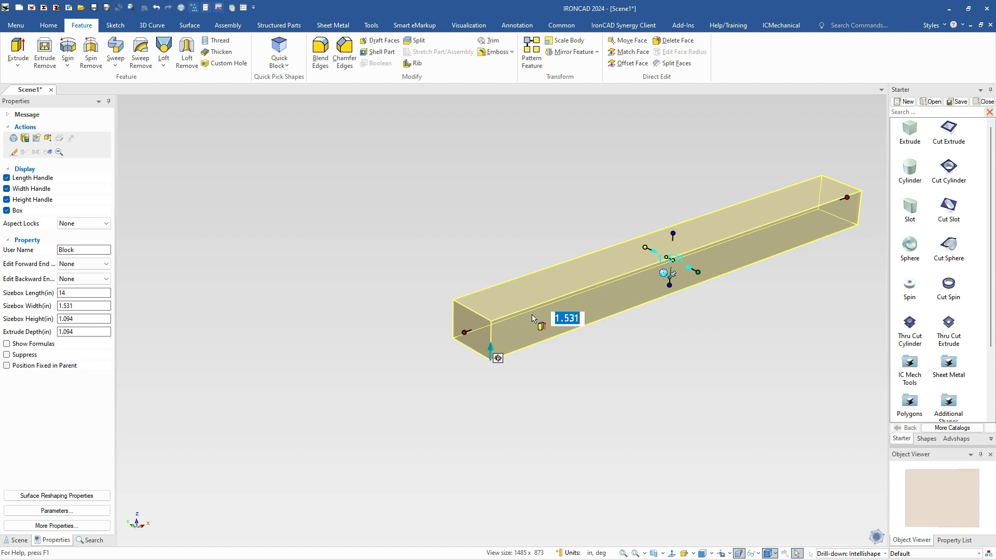
text(6)
key(Tab)
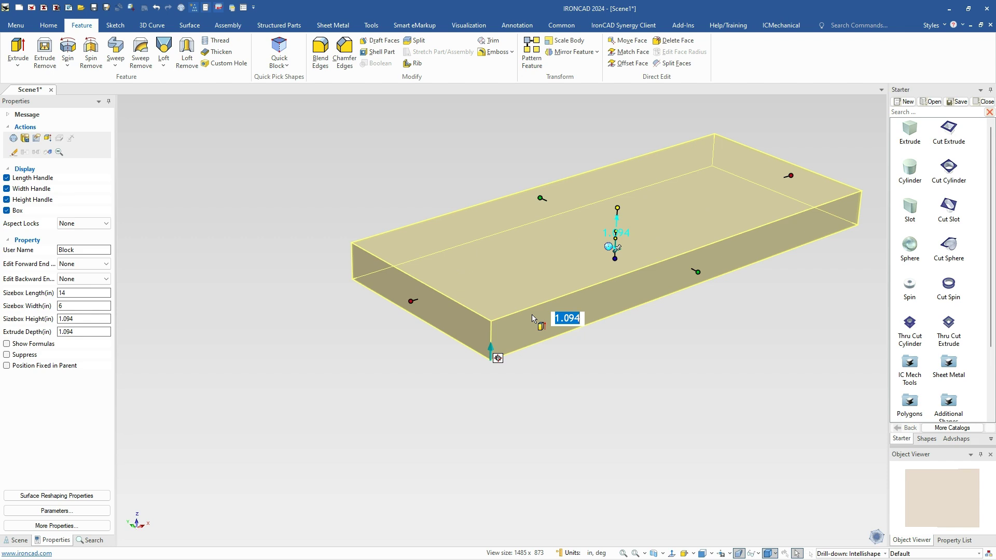
text(8)
key(Return)
click(665, 403)
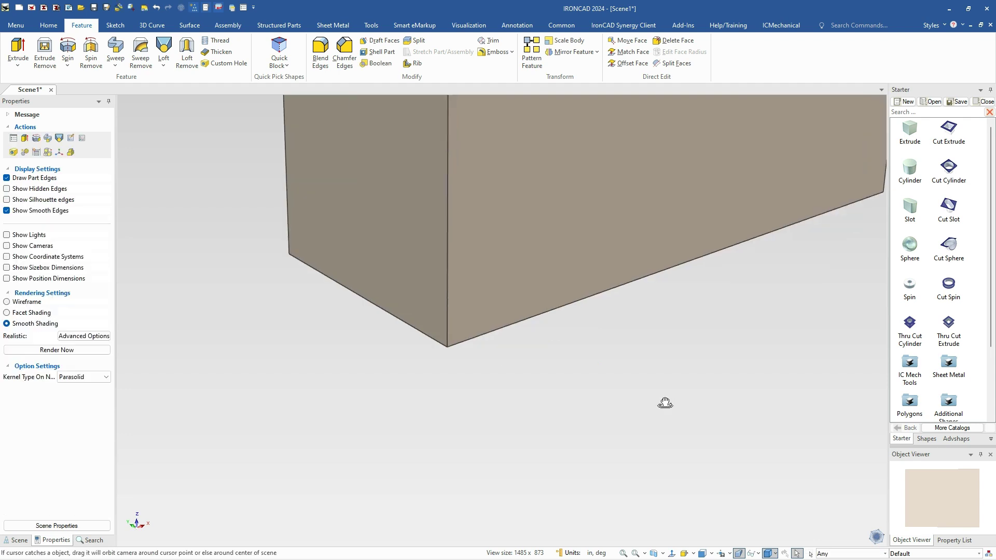
Add an 8 in diameter cylinder centred on the midpoint of the block's vertical edge at the far end of the long side.
middle_click(665, 403)
middle_drag(673, 357, 706, 358)
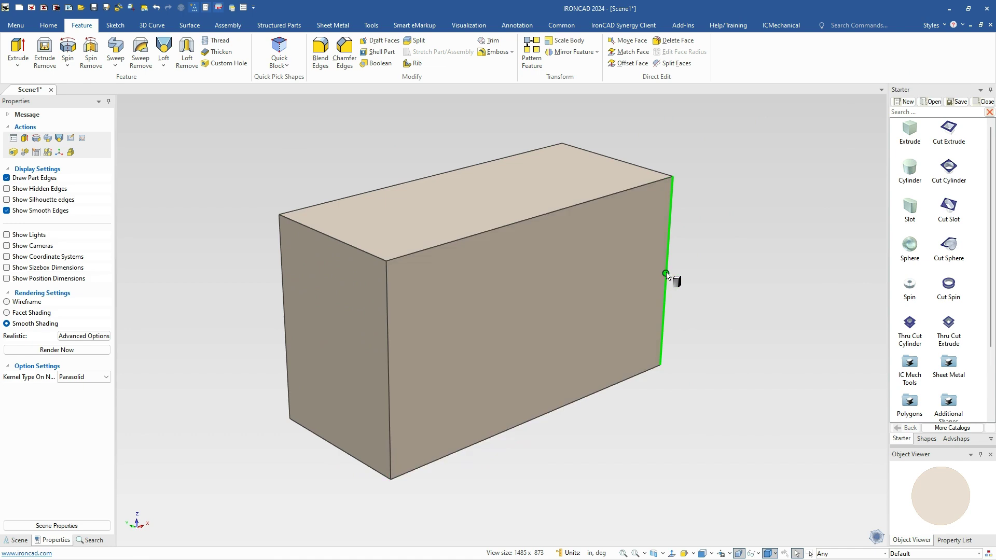
drag(666, 273, 670, 278)
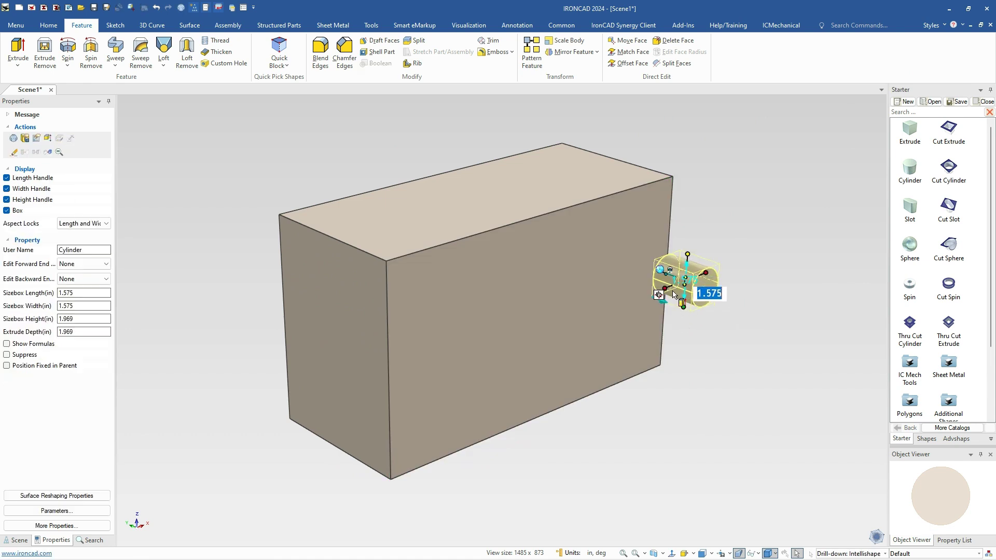
text(8)
key(Return)
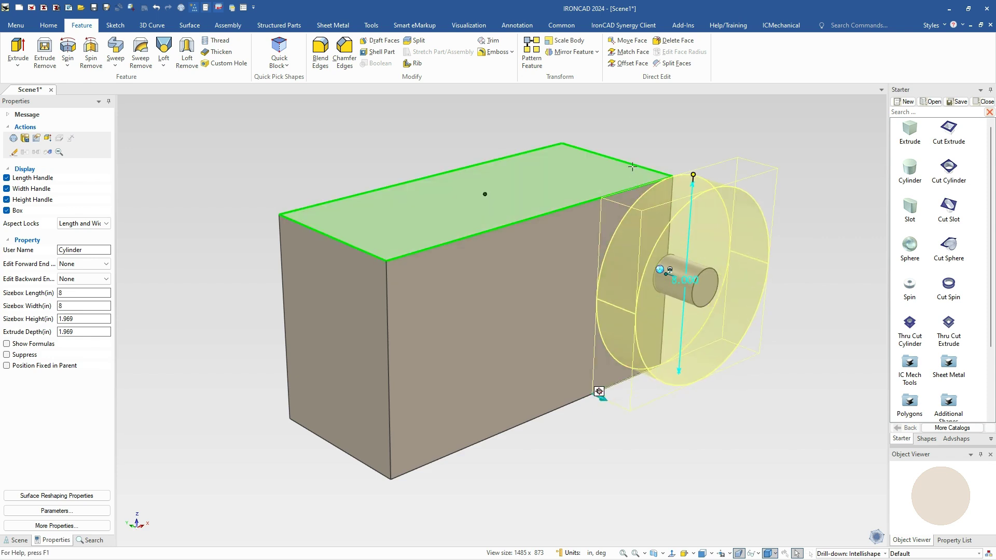
Flip the cylinder's extrude direction into the block and extend its depth to 6 in, matching the block's opposite side.
right_click(648, 226)
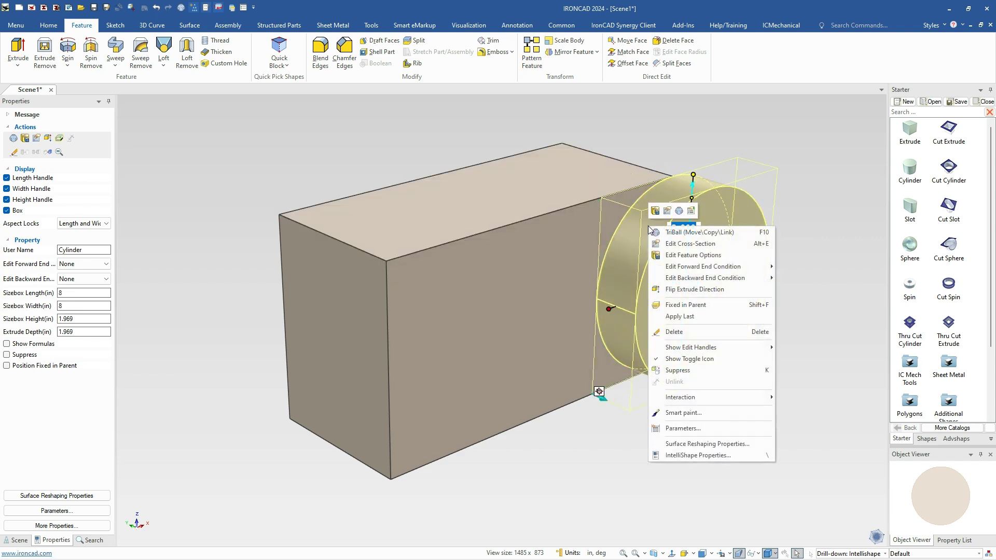
click(691, 290)
shift+drag(625, 257, 432, 175)
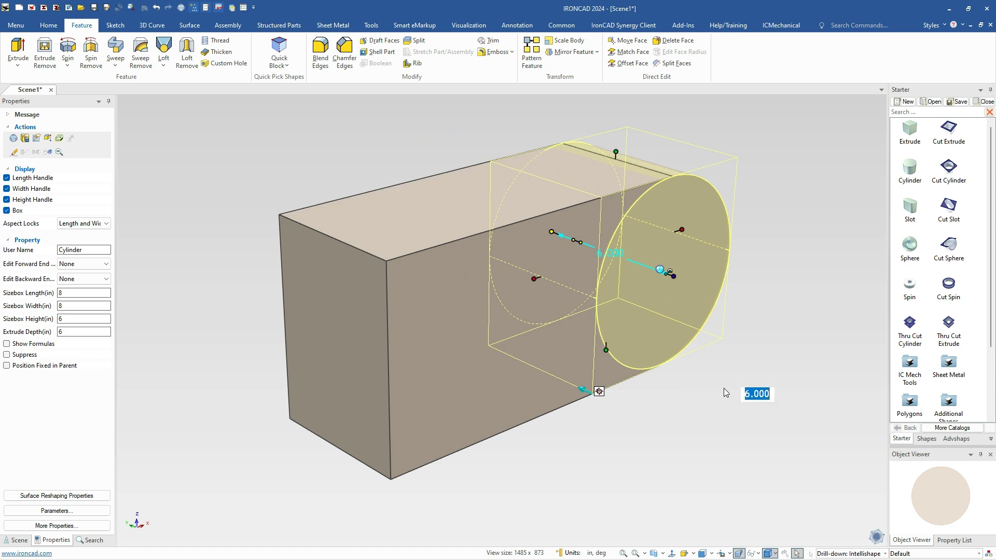
click(723, 389)
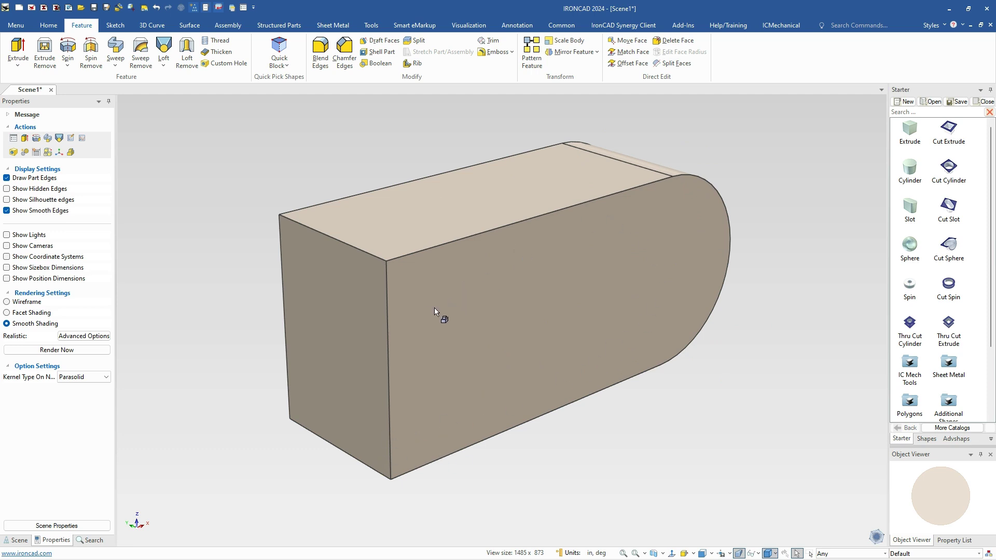
Shell the part inside at 1.5 in thickness, opening the flat end, both side faces and the flat top face.
click(429, 174)
click(378, 51)
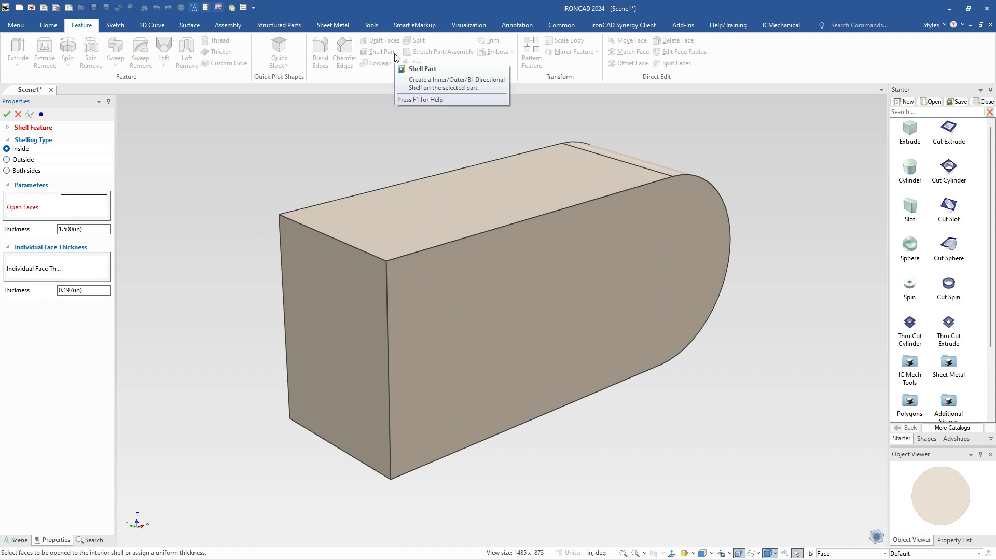
click(353, 334)
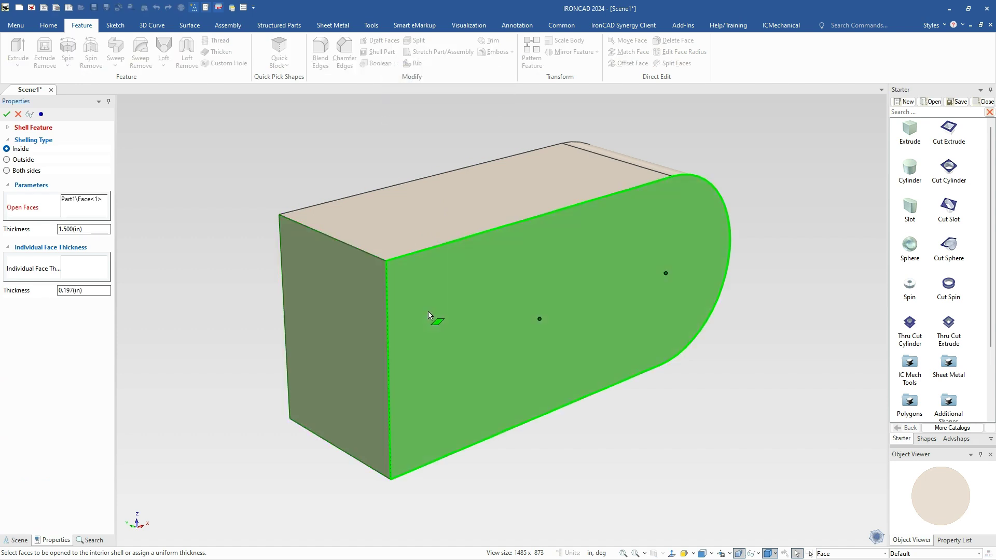
click(430, 319)
click(418, 233)
middle_drag(418, 233, 315, 294)
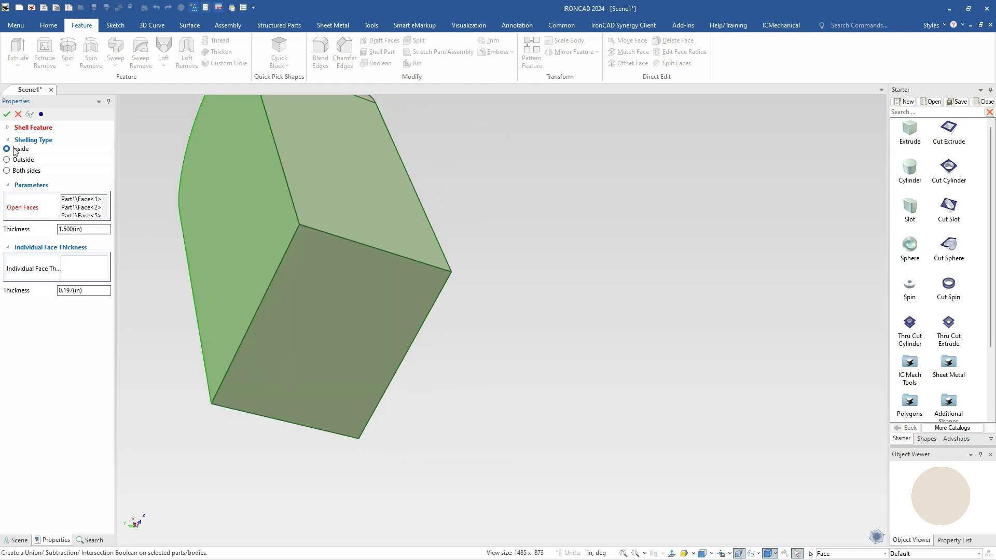
click(7, 114)
Apply a Full Round blend to the plate's free end, using the two side faces with the end face as center.
mouse_move(372, 301)
middle_down()
mouse_move(485, 329)
mouse_move(386, 306)
middle_up()
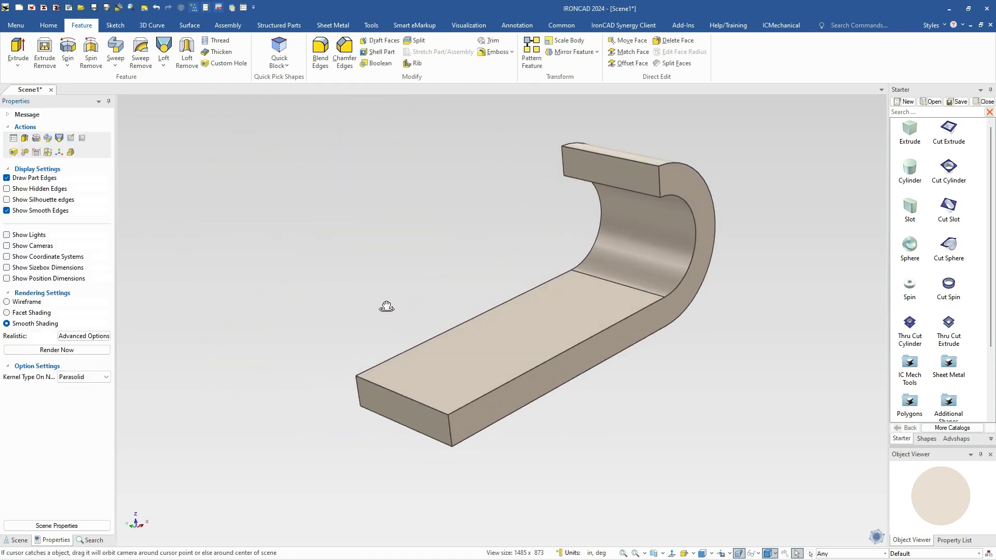
middle_drag(693, 376, 466, 412)
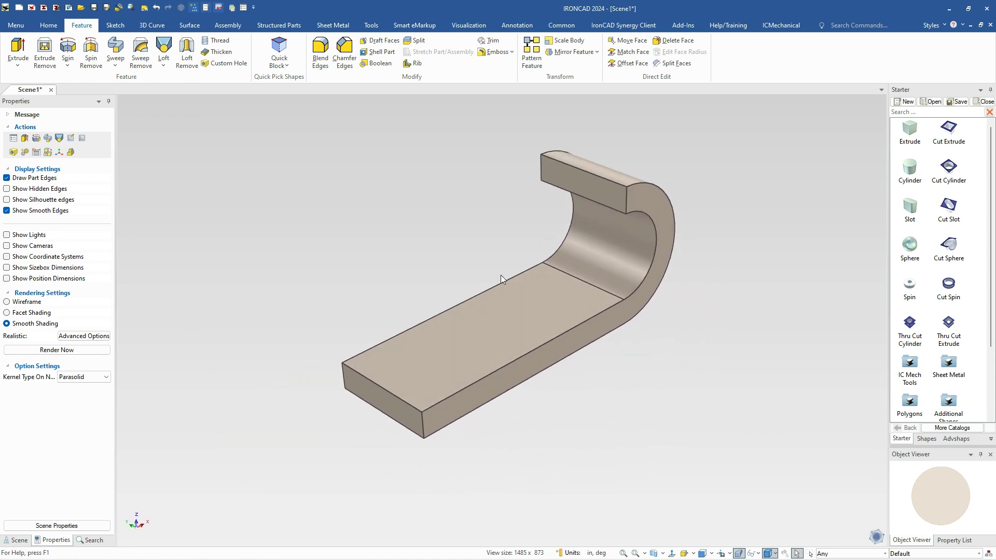
scroll(500, 274, up, 3)
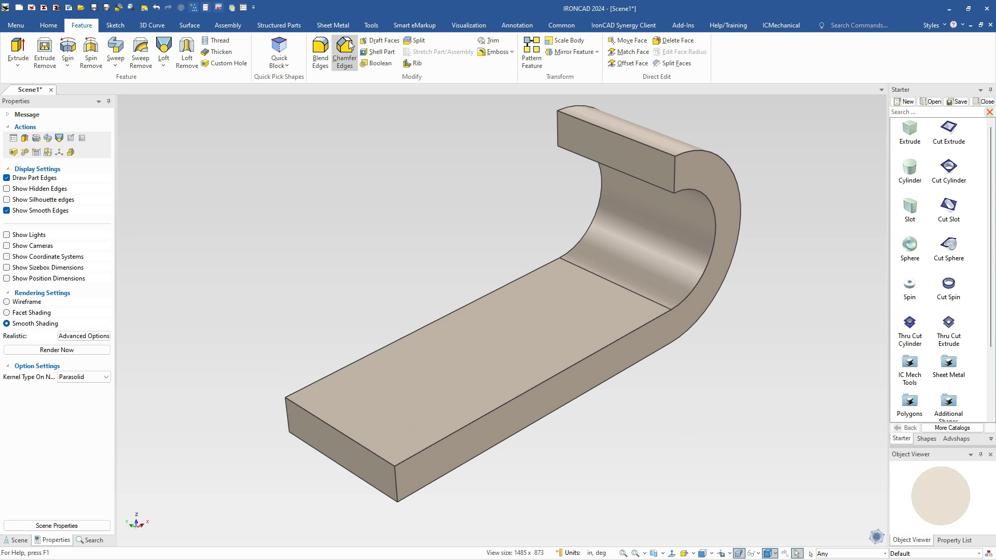
click(319, 52)
click(26, 203)
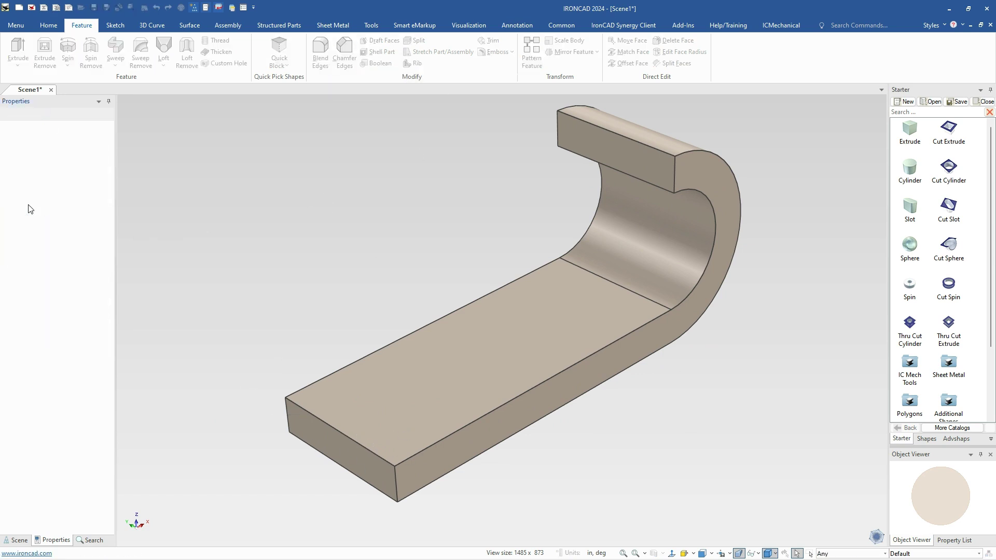
click(425, 472)
middle_drag(322, 467, 410, 441)
click(515, 412)
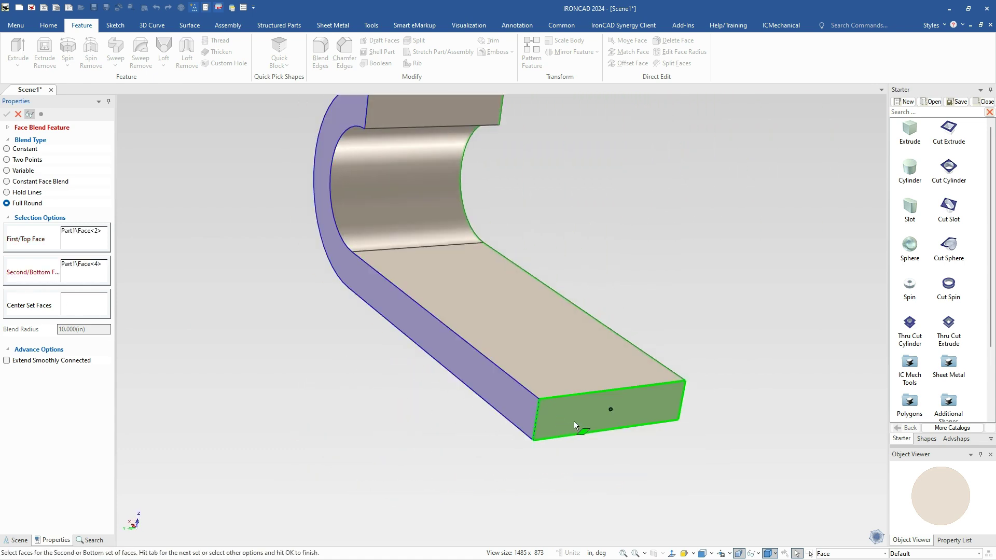
key(Tab)
click(577, 418)
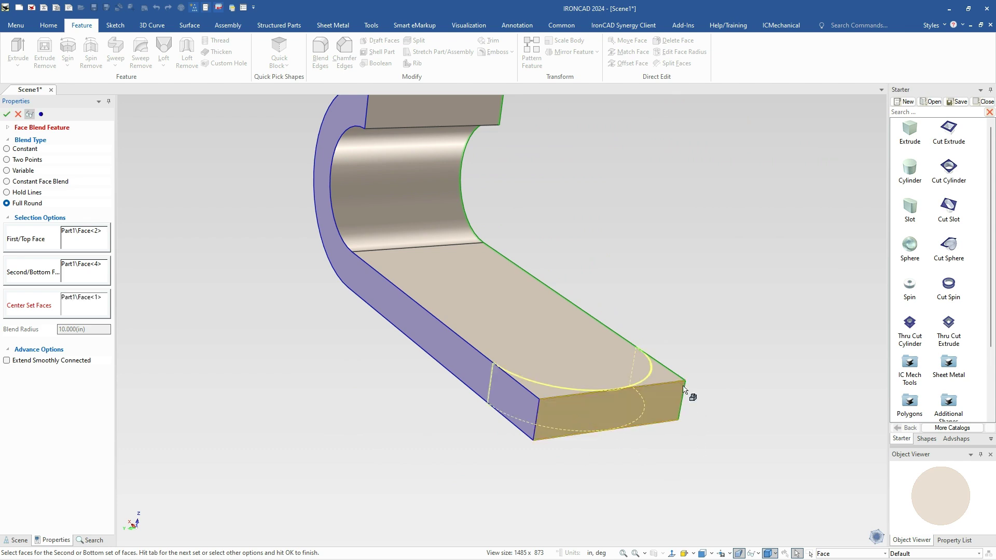
right_click(703, 335)
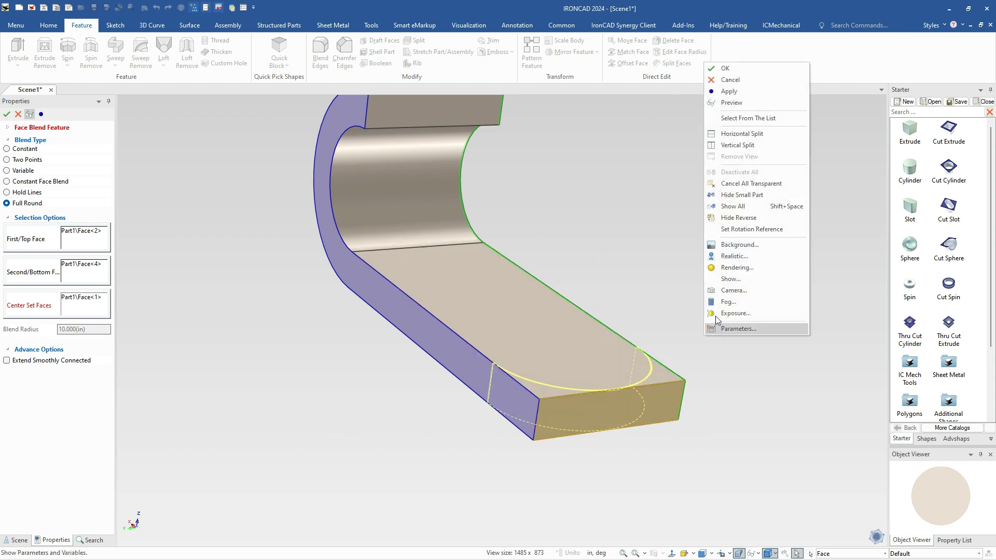
click(715, 71)
Cut a slot into the plate's upper face, 4+3.5 in long, 3.5 in wide and 0.5 in deep.
middle_drag(676, 366, 334, 301)
scroll(363, 353, down, 1)
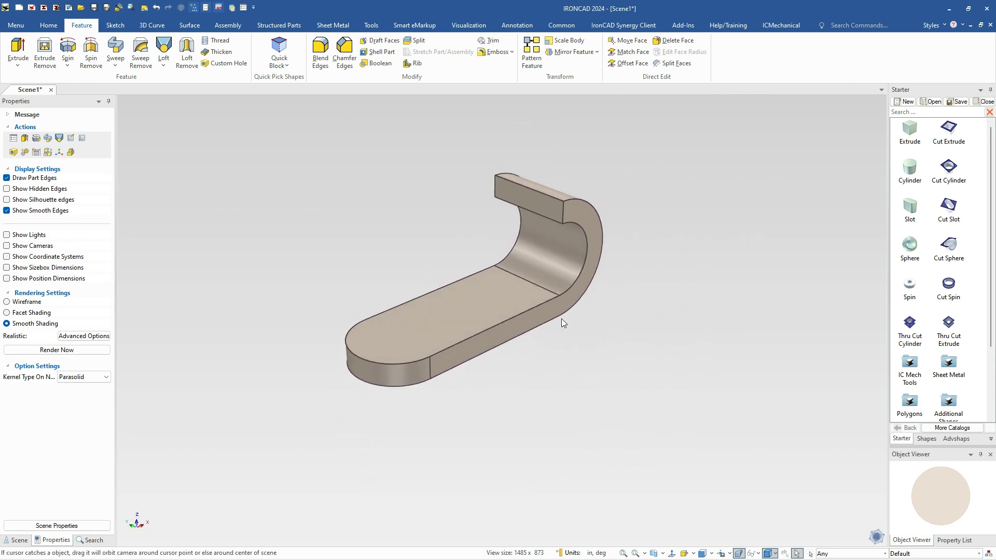
scroll(478, 321, up, 2)
scroll(395, 297, up, 1)
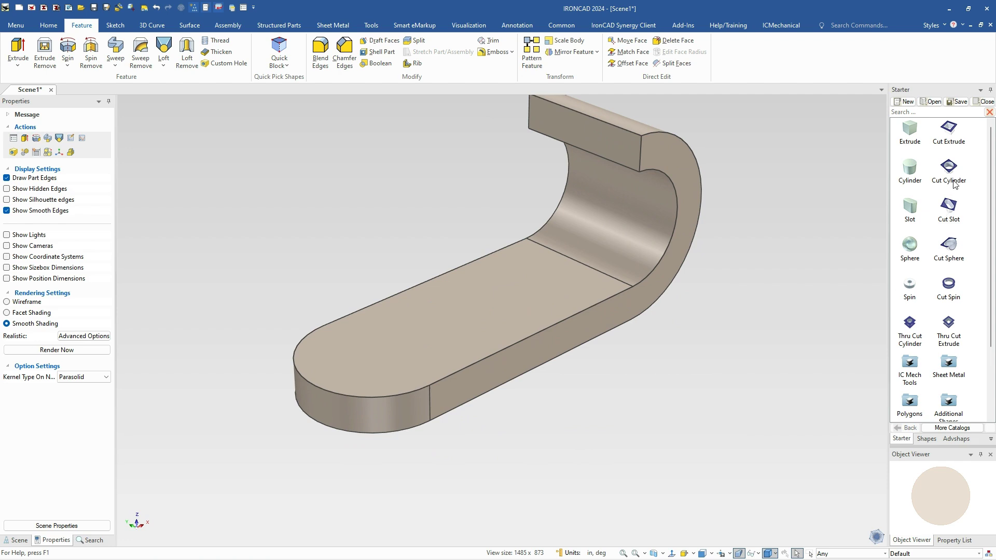
drag(949, 210, 534, 294)
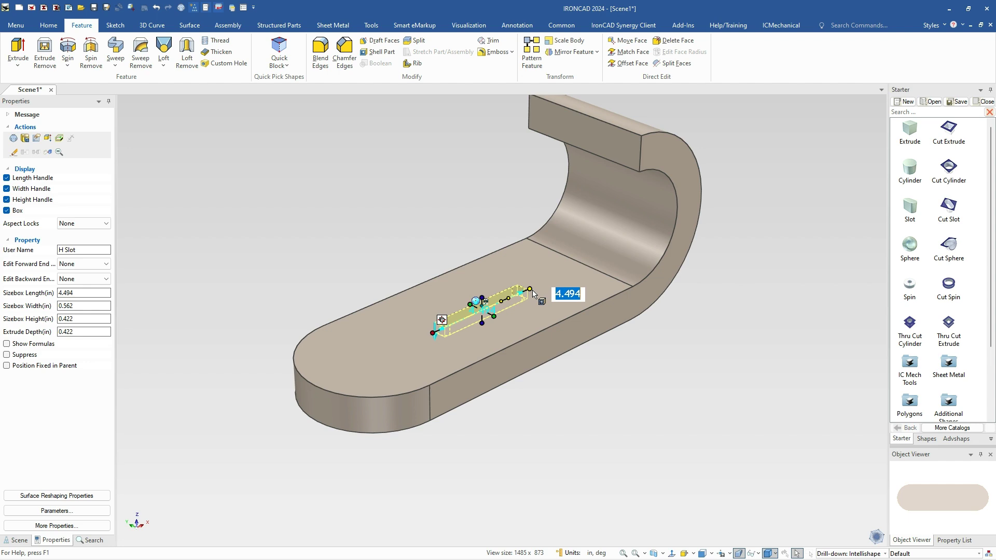
text(4+3.5)
key(Tab)
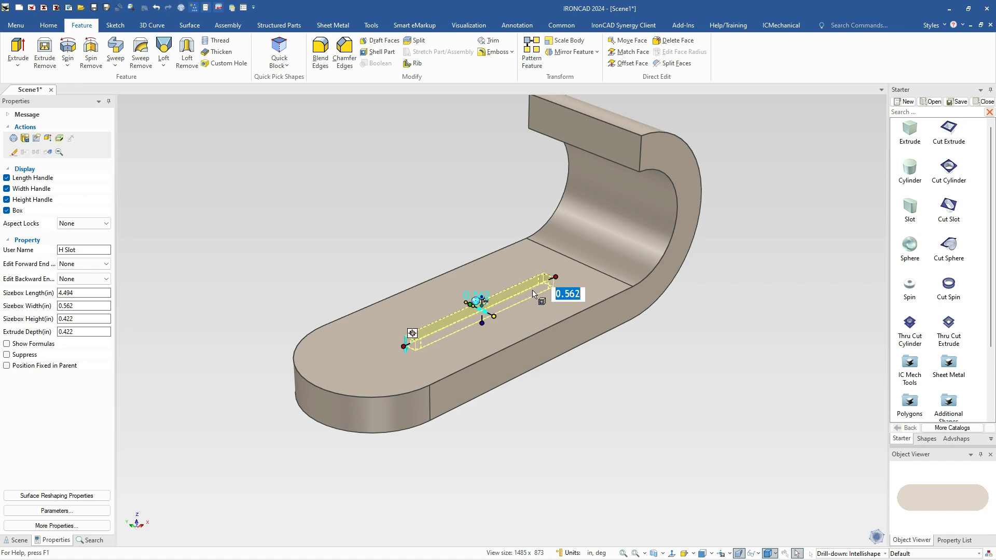
text(4)
key(BackSpace)
text(3.5)
key(Tab)
text(.5)
key(Tab)
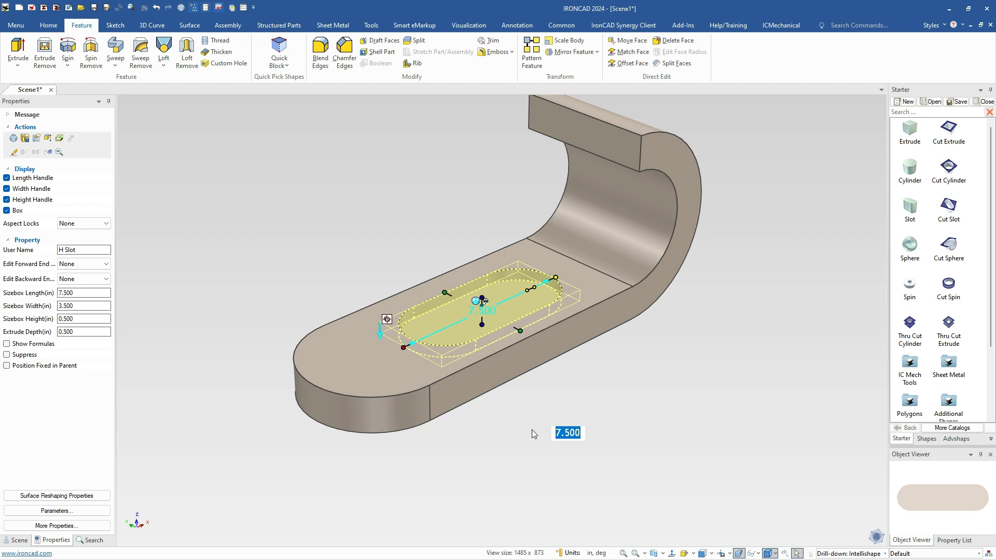
Detach the slot's TriBall, relocate it to the center of the slot's arc nearest the rounded end, and reattach it.
key(F10)
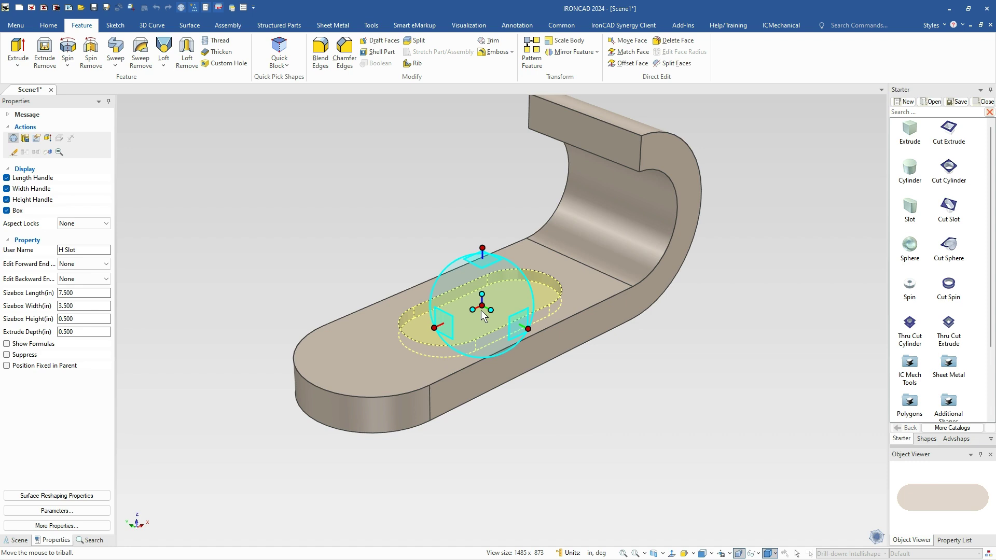
key(space)
drag(481, 307, 440, 348)
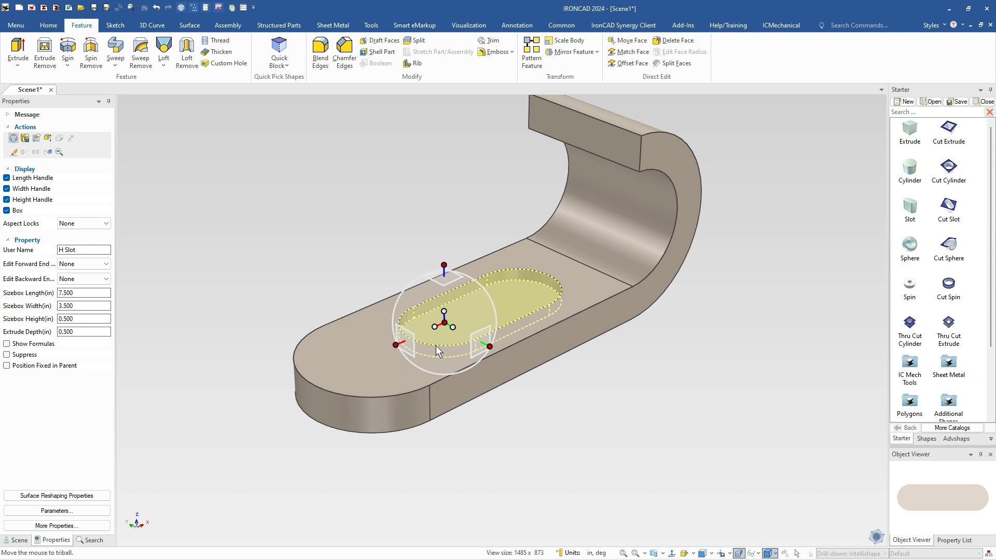
key(space)
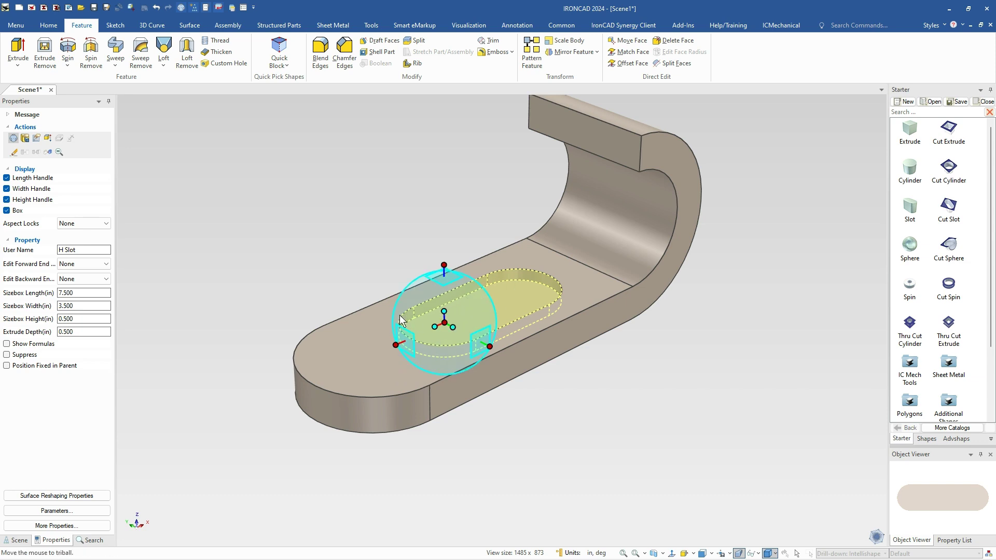
Move the slot with the TriBall to the center point of the plate's rounded end, making the two arcs concentric.
right_click(451, 277)
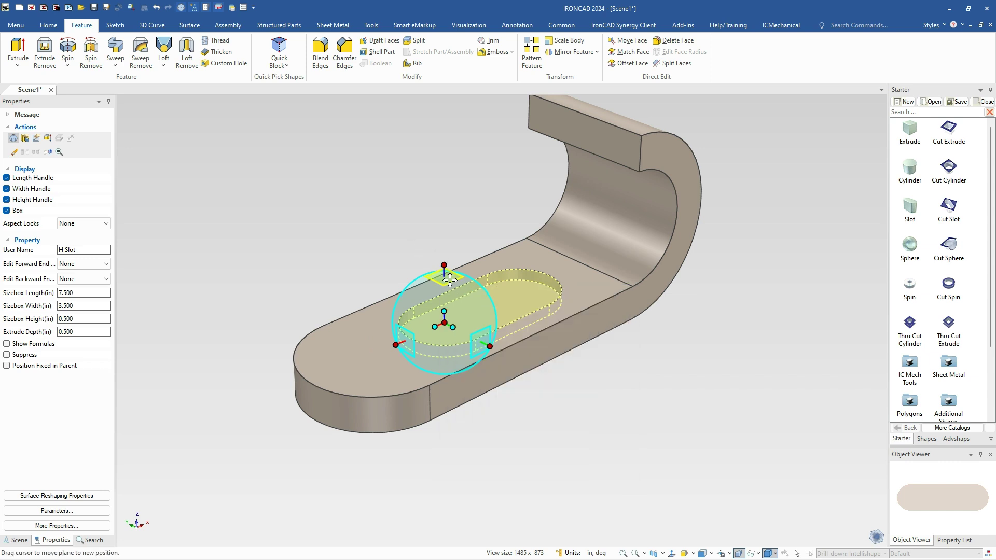
right_click(450, 284)
click(499, 346)
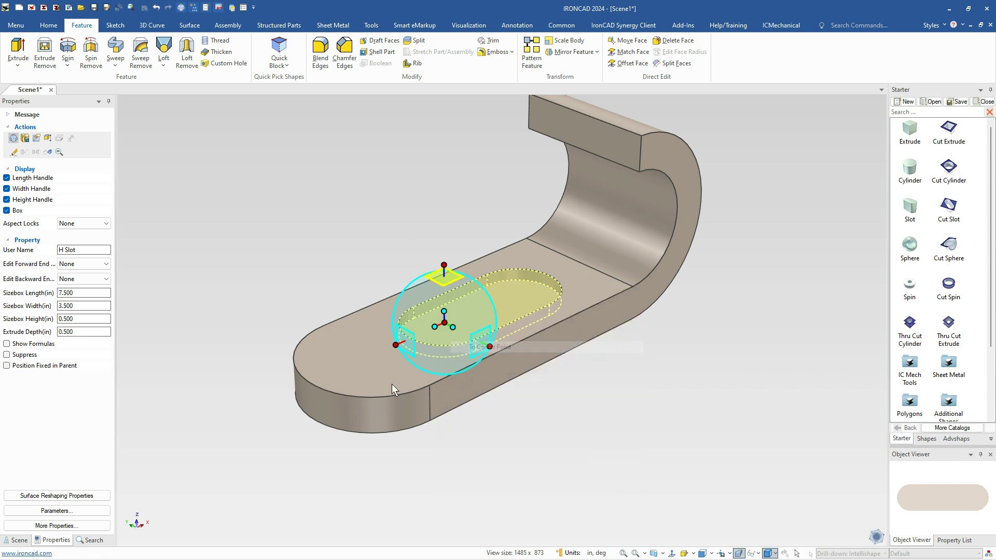
click(383, 396)
key(F10)
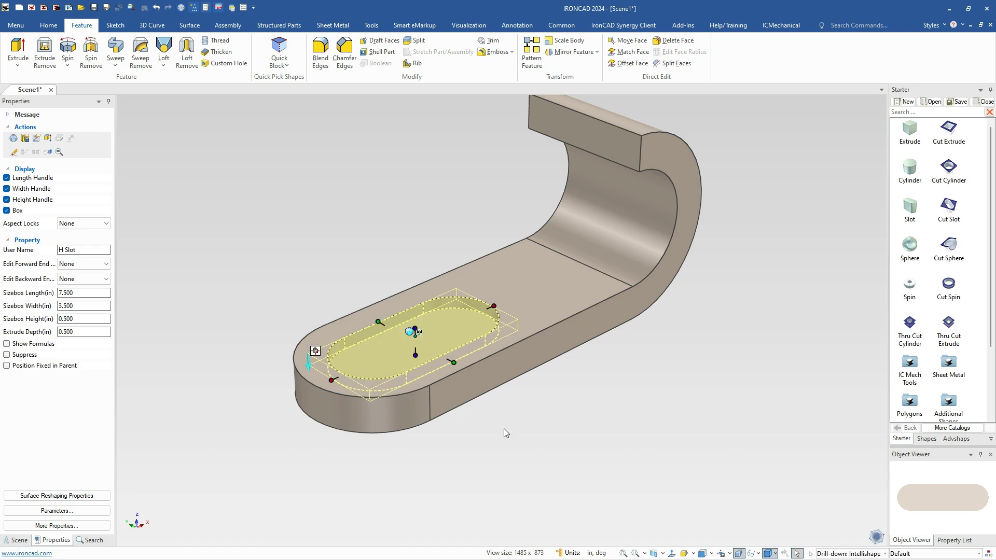
middle_drag(559, 431, 552, 492)
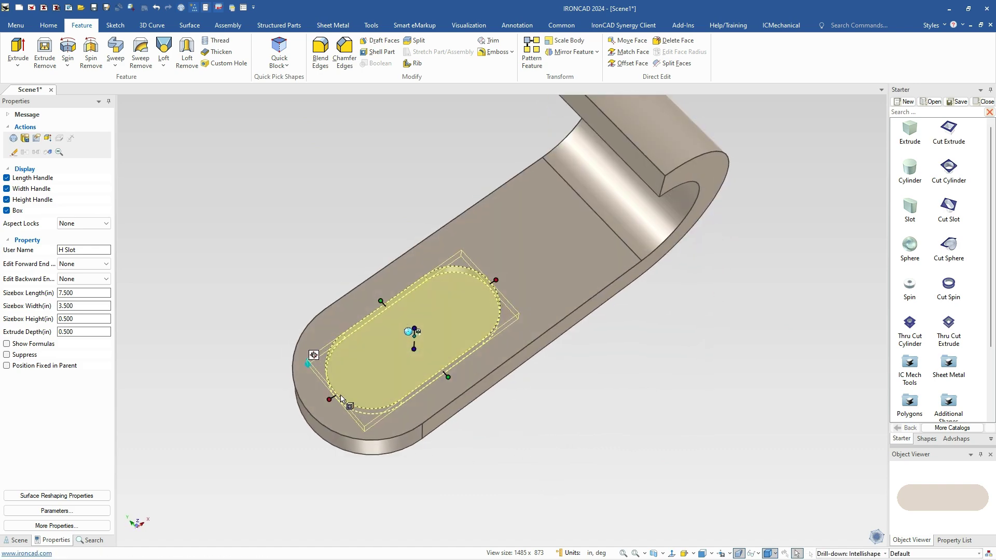
click(549, 468)
Place a cut slot shape at the center of the recessed slot's floor.
middle_drag(542, 460, 497, 403)
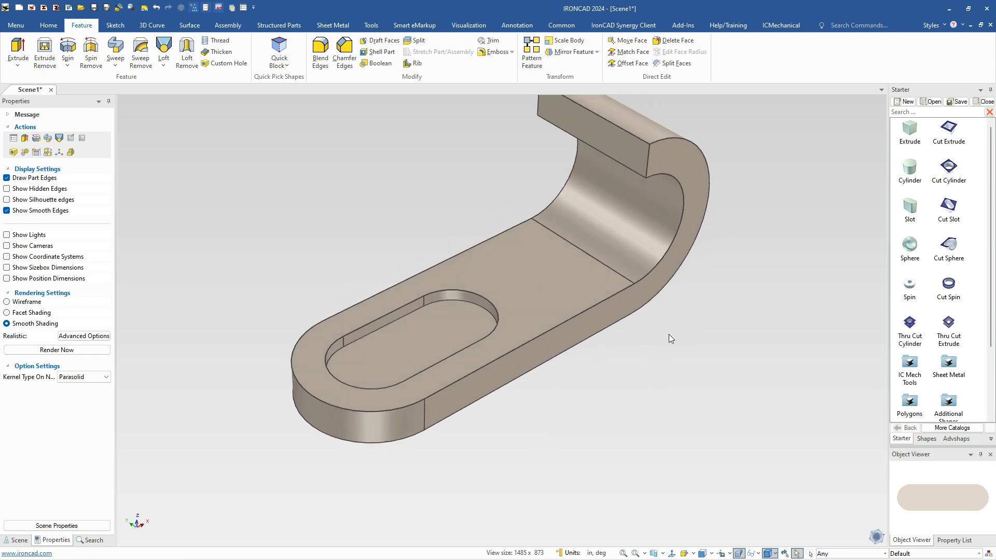
drag(945, 210, 413, 347)
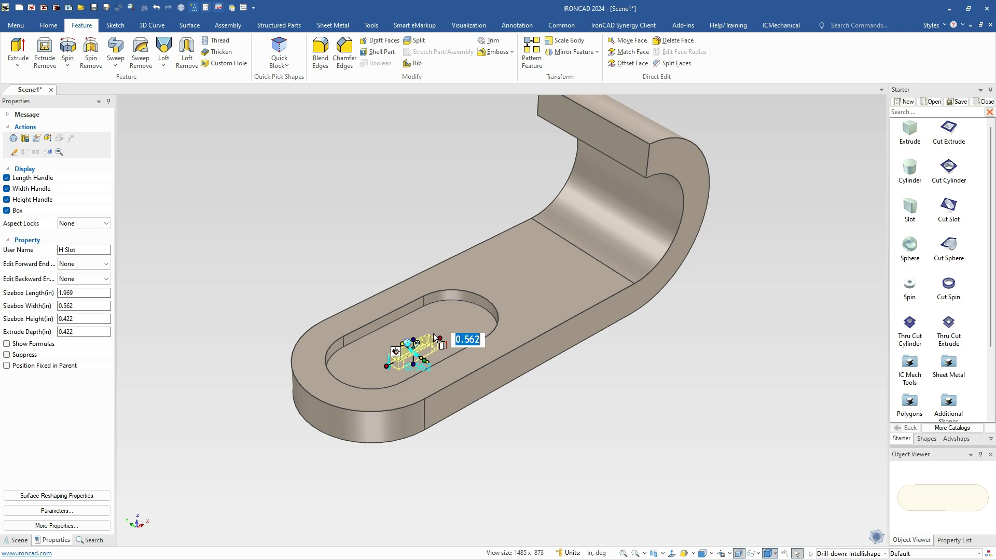
text(4)
key(Tab)
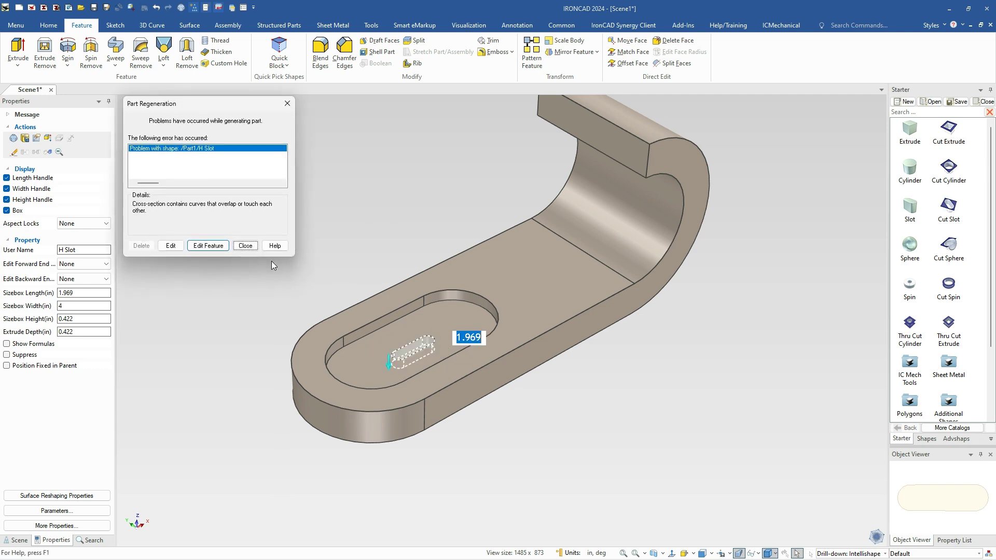
click(251, 249)
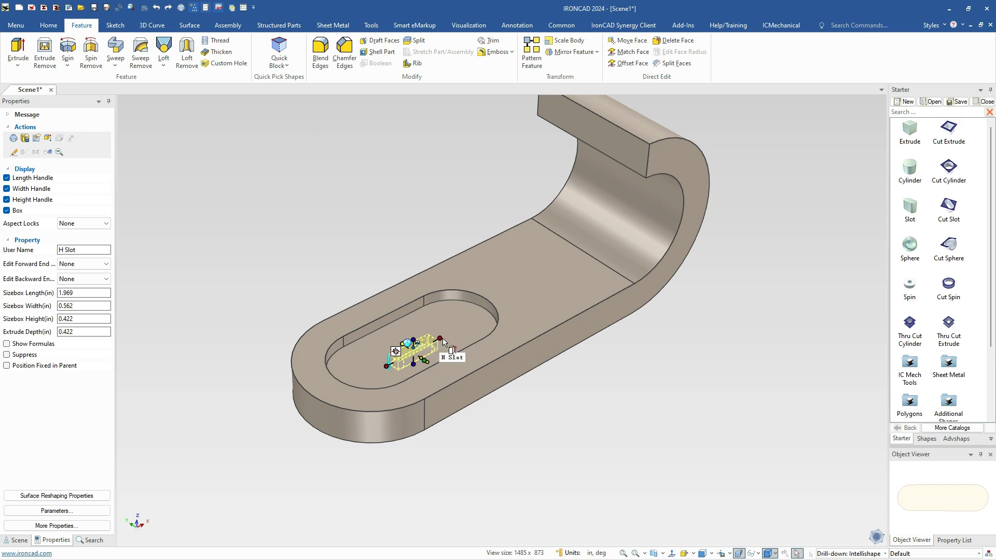
Size the inner cut slot to 4 in long, 2 in wide and 1 in deep so it passes through the plate.
click(444, 335)
text(4)
key(Tab)
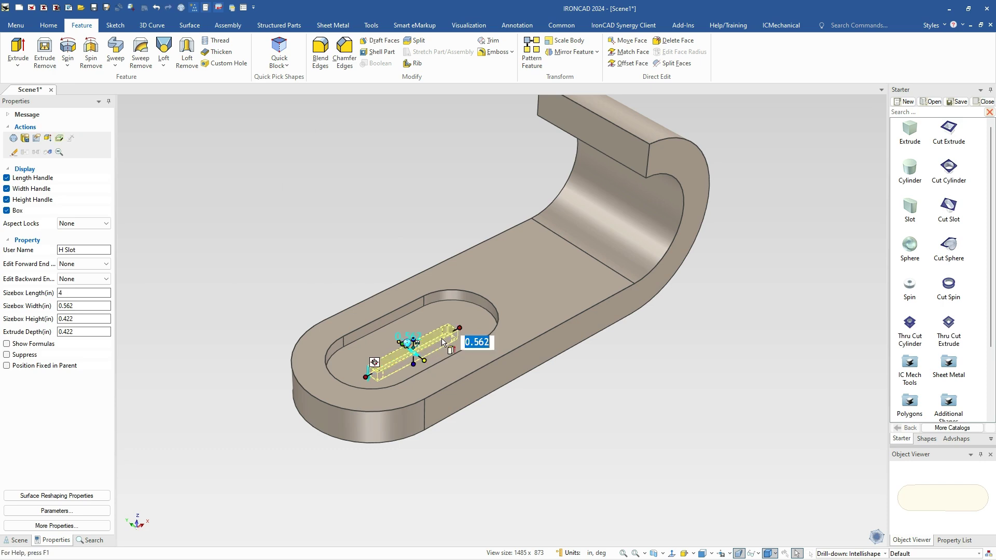
text(2)
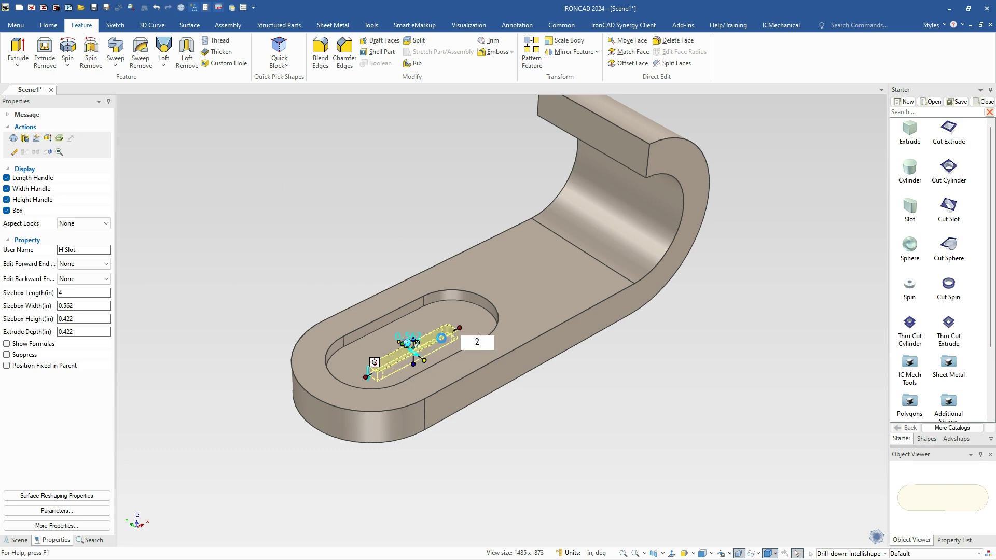
key(Tab)
text(1)
key(Return)
click(509, 434)
middle_drag(509, 434, 482, 356)
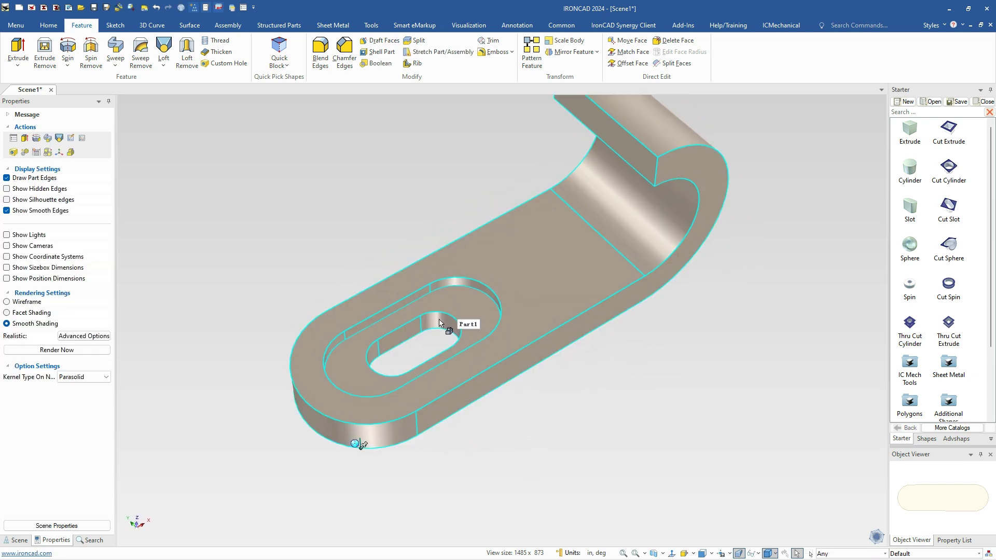
Lengthen the inner through slot symmetrically within the recess.
click(465, 326)
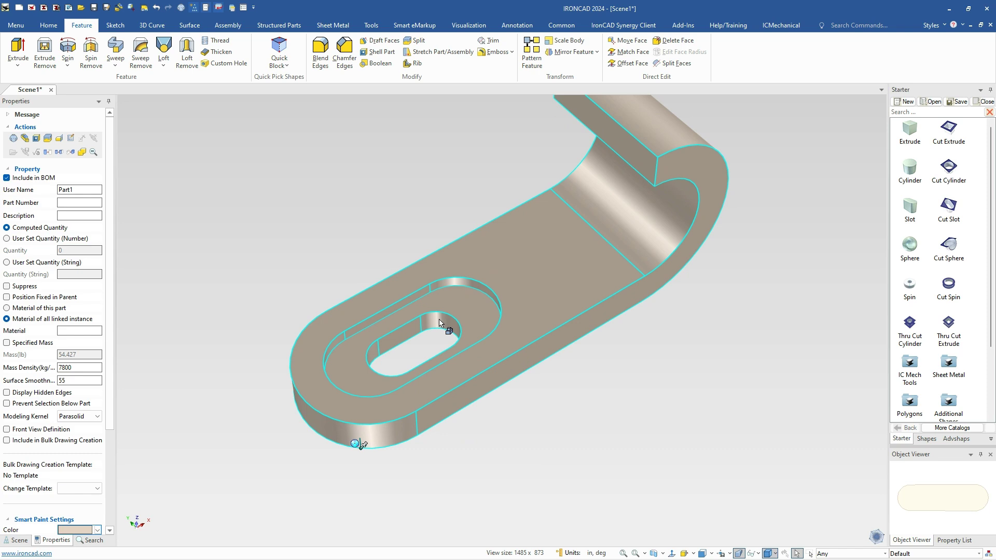
click(439, 323)
mouse_move(456, 325)
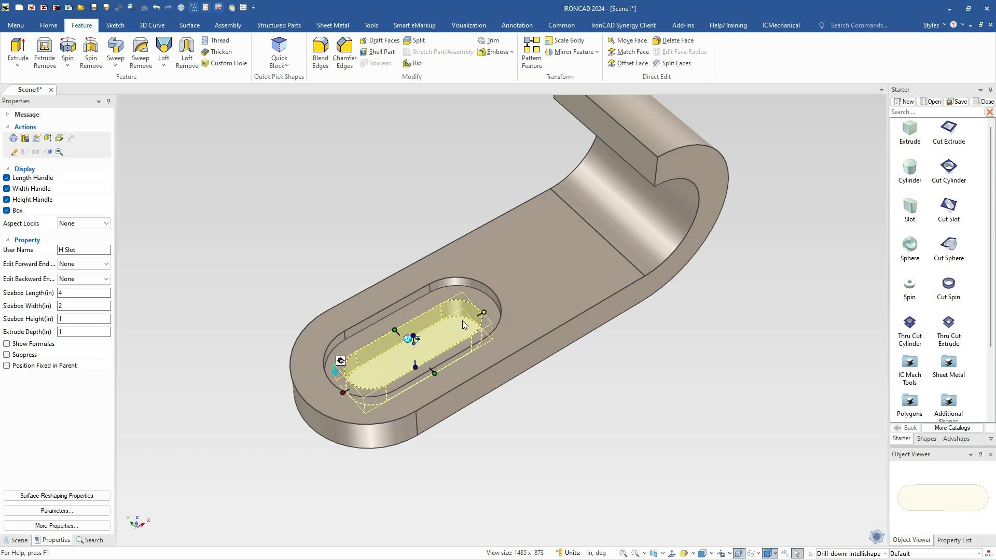
click(587, 383)
Place a cut block at the middle of the edge where the bend starts and set its width to 2 in.
middle_drag(587, 378, 601, 347)
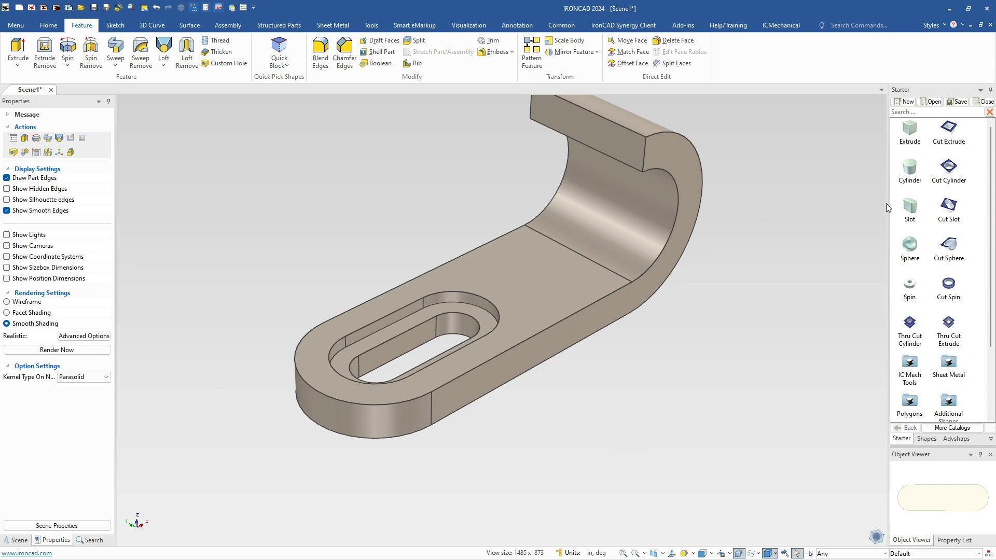
middle_drag(611, 365, 502, 334)
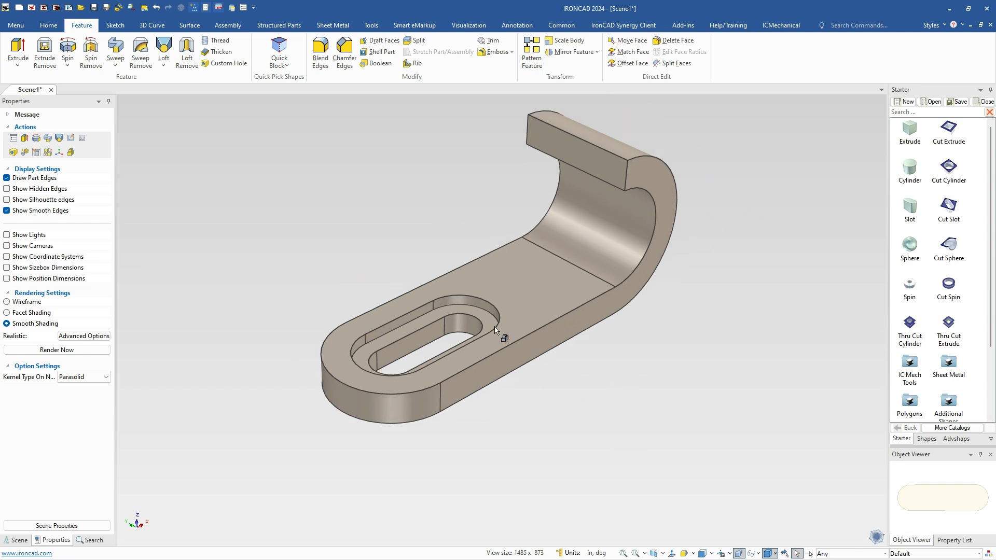
middle_drag(577, 316, 684, 348)
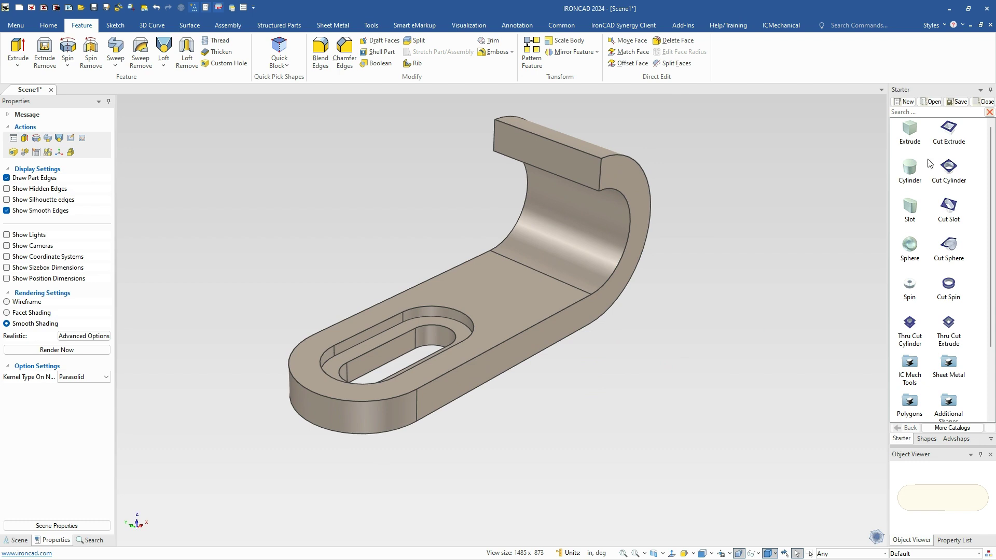
drag(951, 133, 540, 280)
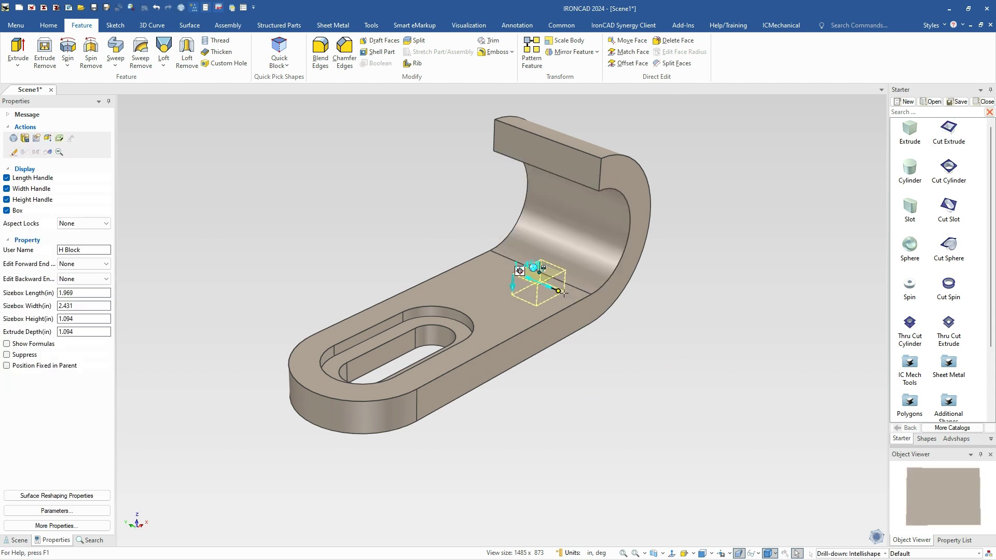
drag(569, 297, 570, 301)
key(Tab)
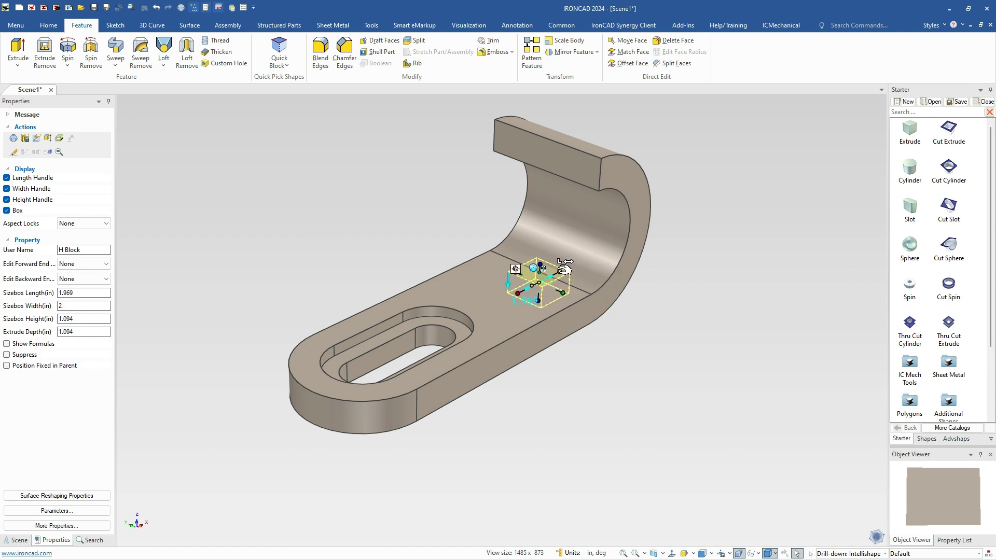
Stretch the cut block through the whole hook curve and plate thickness, about 9.5 in long and 10.7 in high.
drag(559, 272, 643, 231)
drag(580, 276, 593, 105)
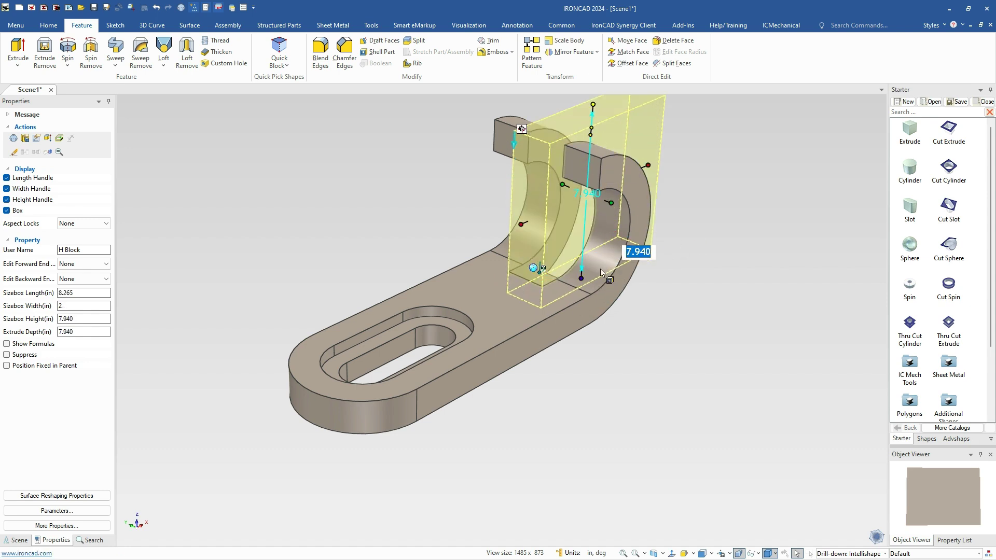
drag(584, 279, 595, 343)
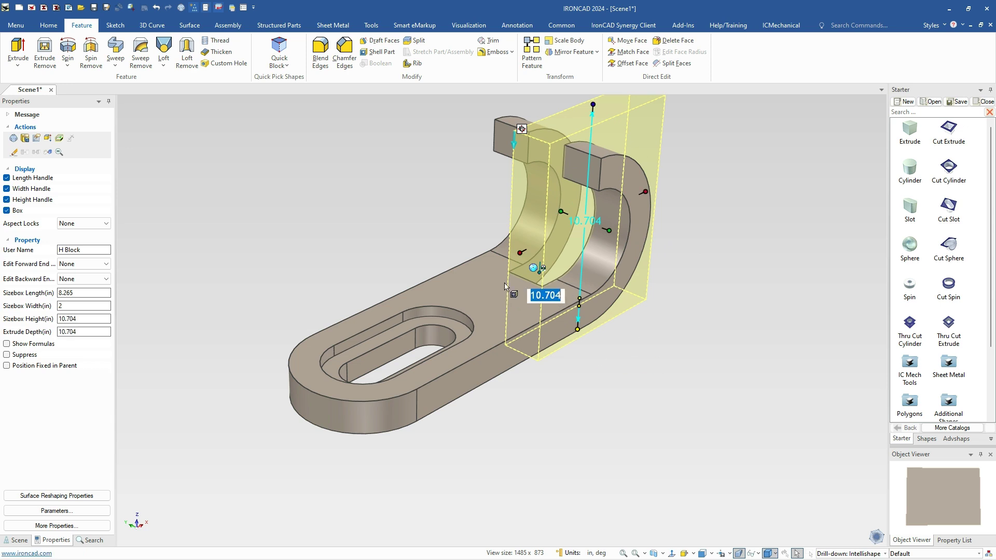
click(645, 390)
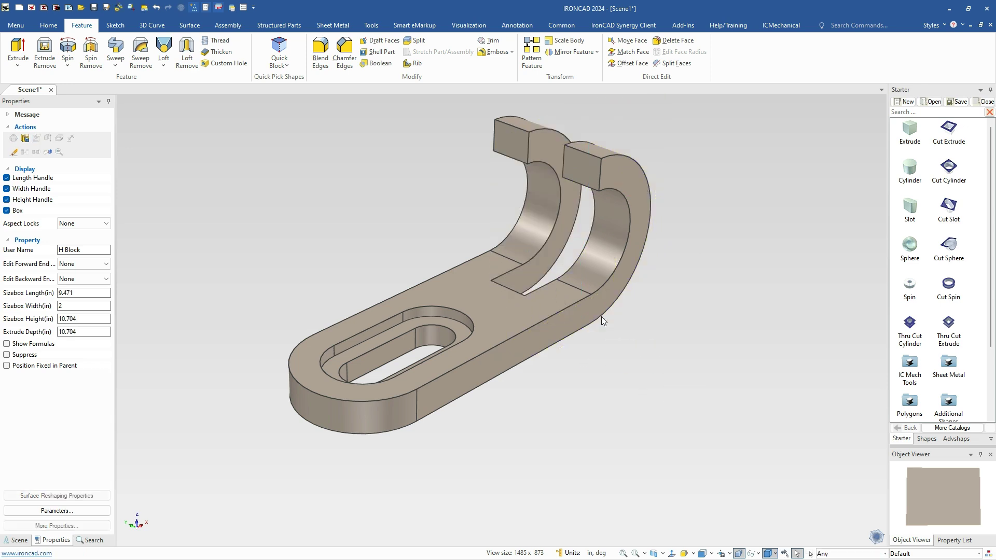
Round the hook slot's closed end with a cut cylinder centered on its end edge, snapping the diameter to the 2 in slot width.
middle_drag(556, 318, 615, 277)
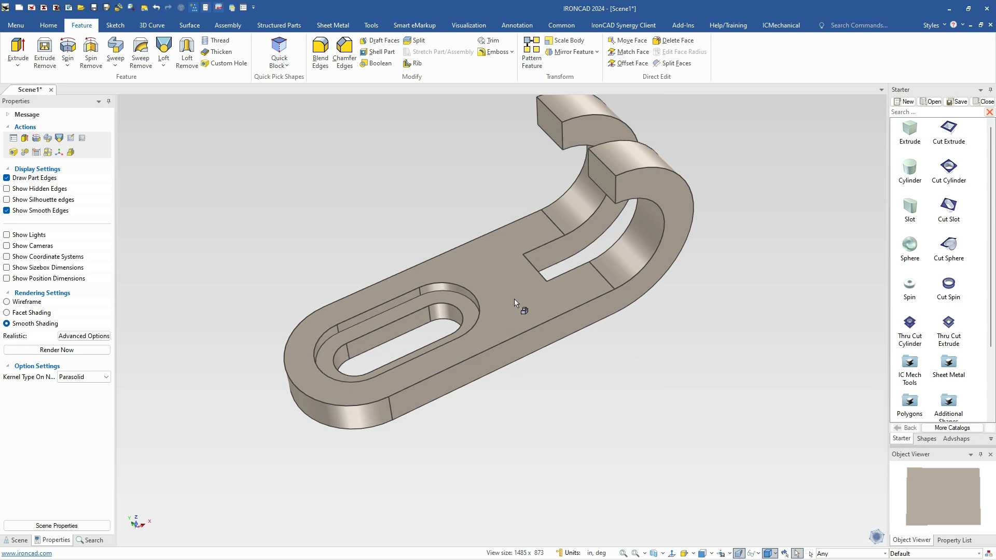
scroll(546, 289, up, 3)
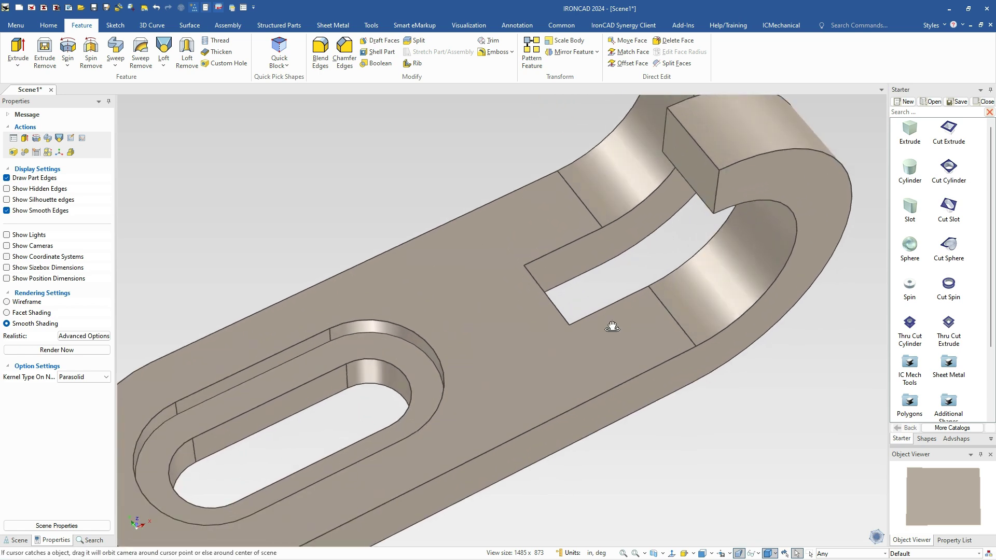
drag(942, 174, 550, 293)
drag(564, 347, 599, 310)
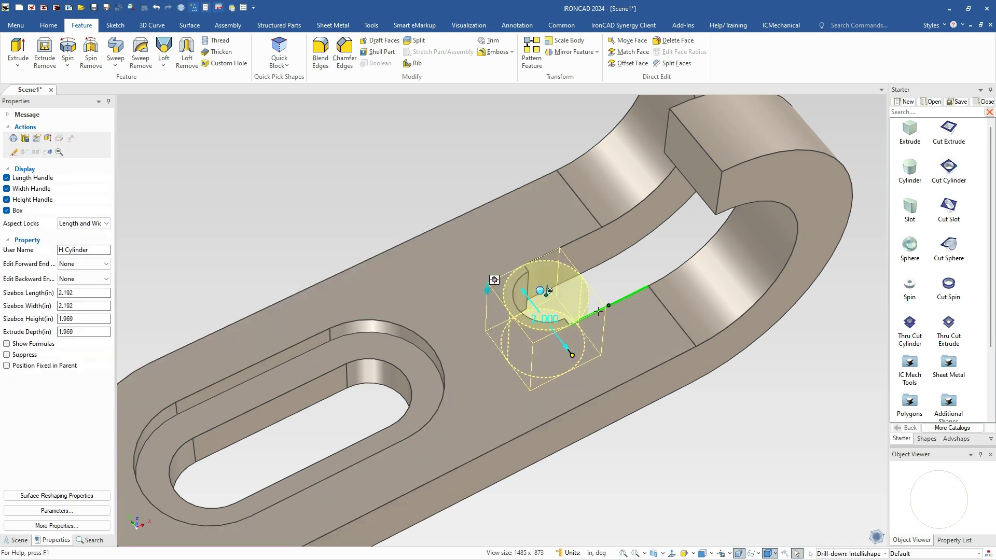
click(545, 301)
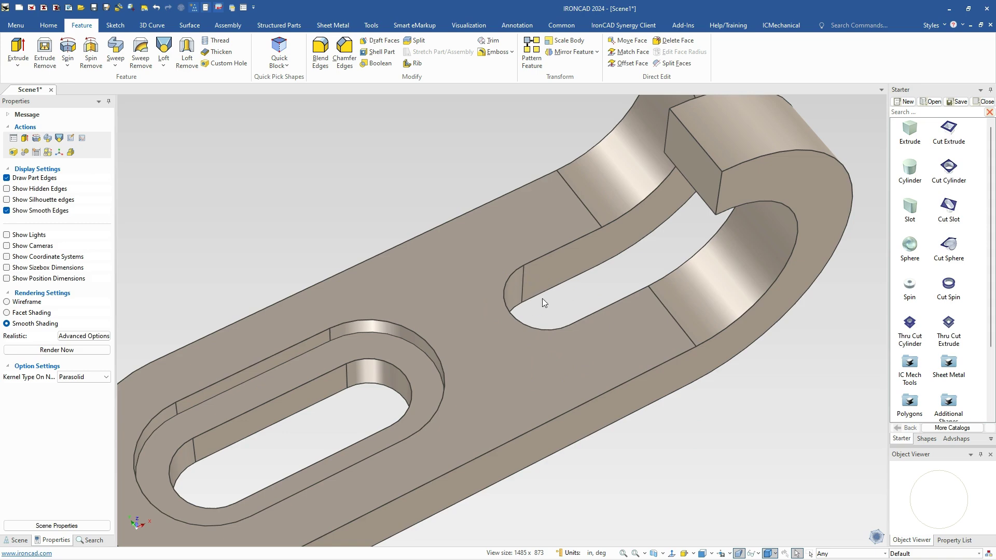
Select the cut cylinder and cut block together, then detach their TriBall, relocate it to the rounded end's outermost point and reattach it.
middle_drag(601, 319, 660, 324)
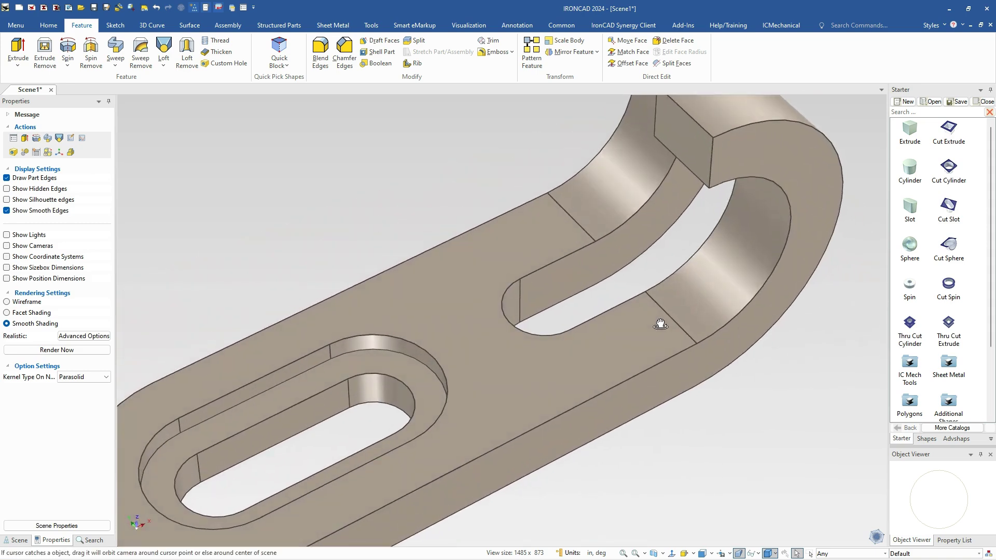
scroll(574, 304, down, 2)
scroll(574, 303, up, 2)
click(477, 305)
click(477, 305)
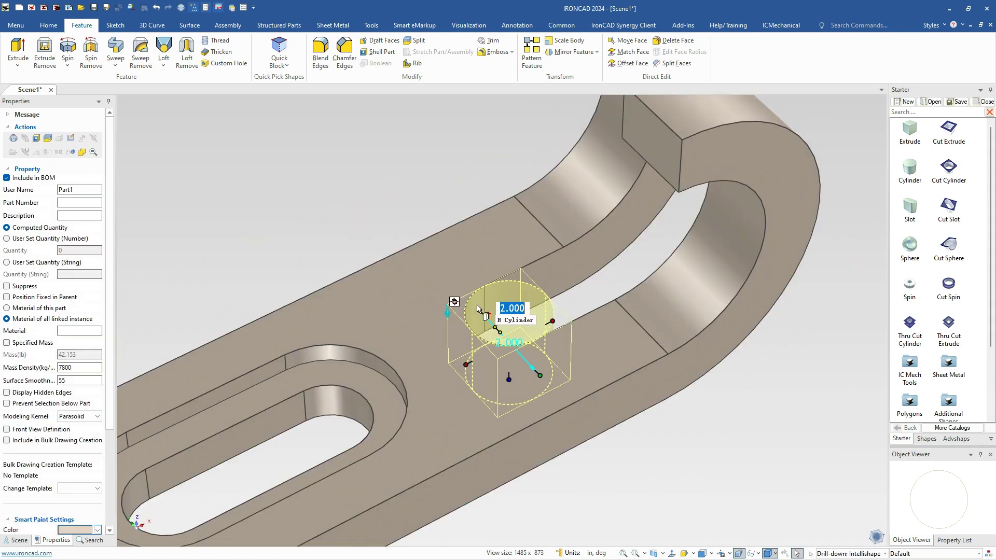
click(592, 269)
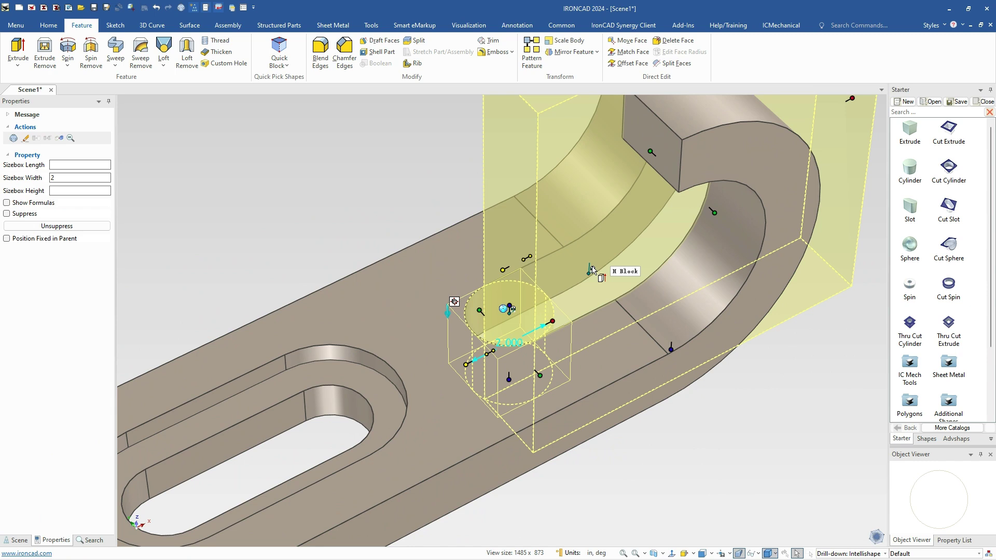
key(F10)
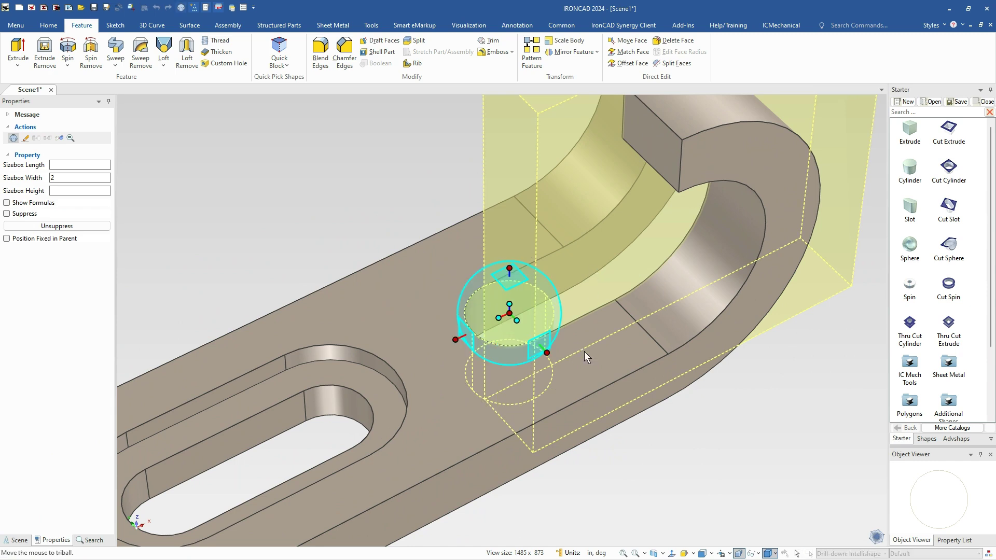
key(space)
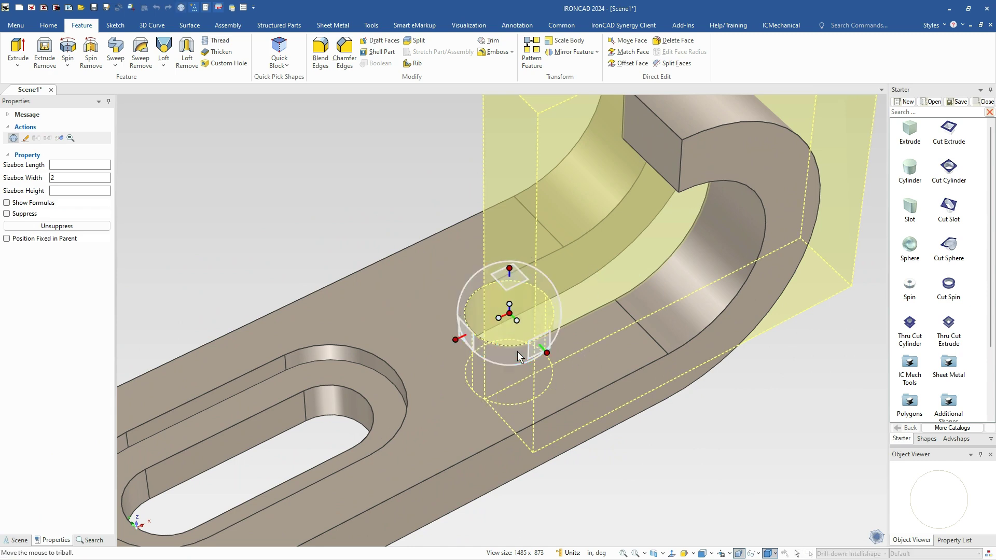
scroll(517, 349, down, 2)
drag(511, 315, 478, 329)
key(space)
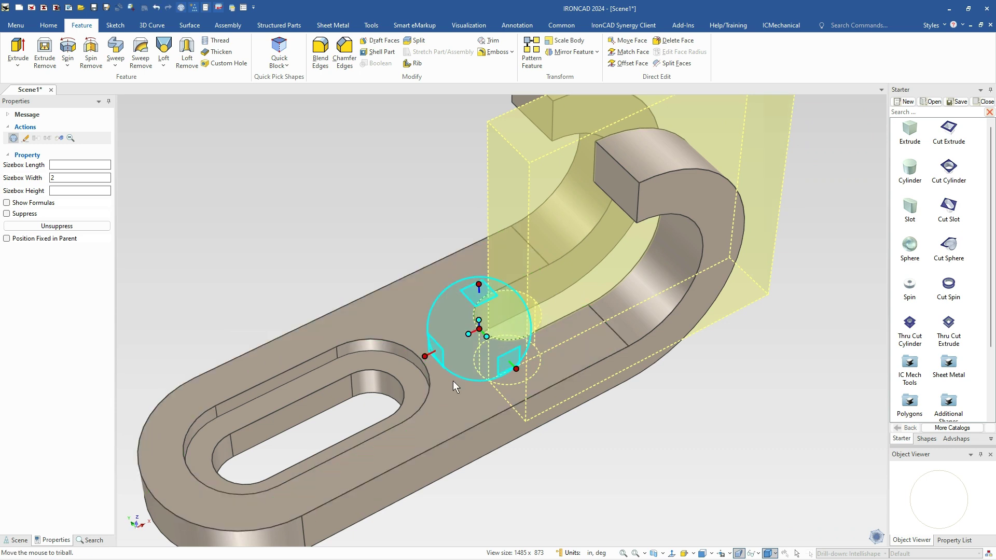
Position the cylinder and block cuts with the TriBall 7.5 in along the plate from the center of the recess's outer end arc.
scroll(456, 378, down, 2)
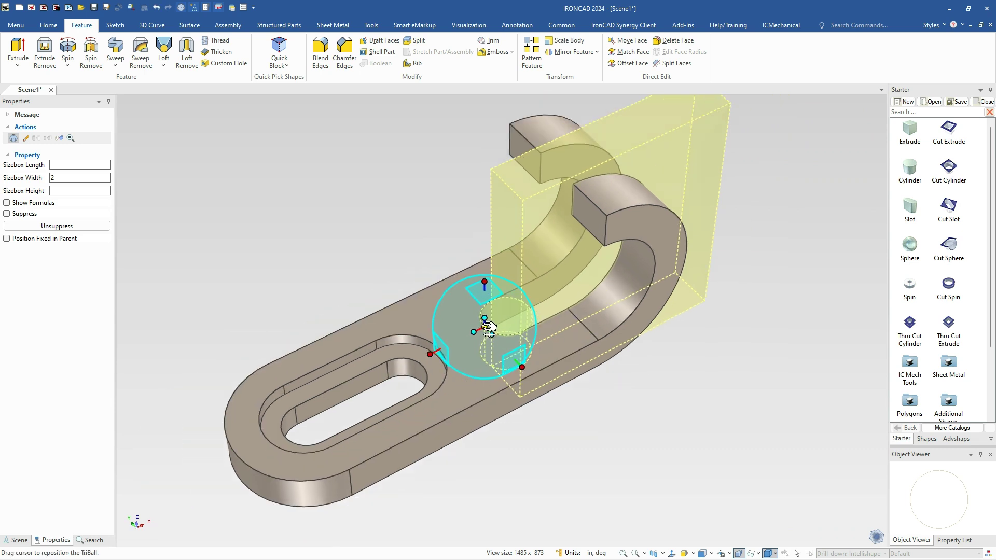
right_drag(435, 355, 483, 325)
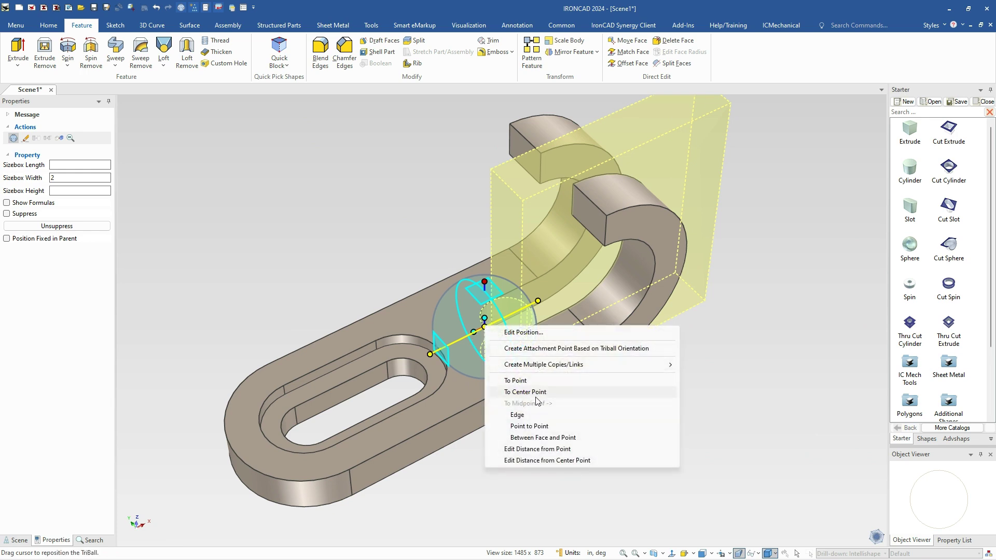
click(543, 460)
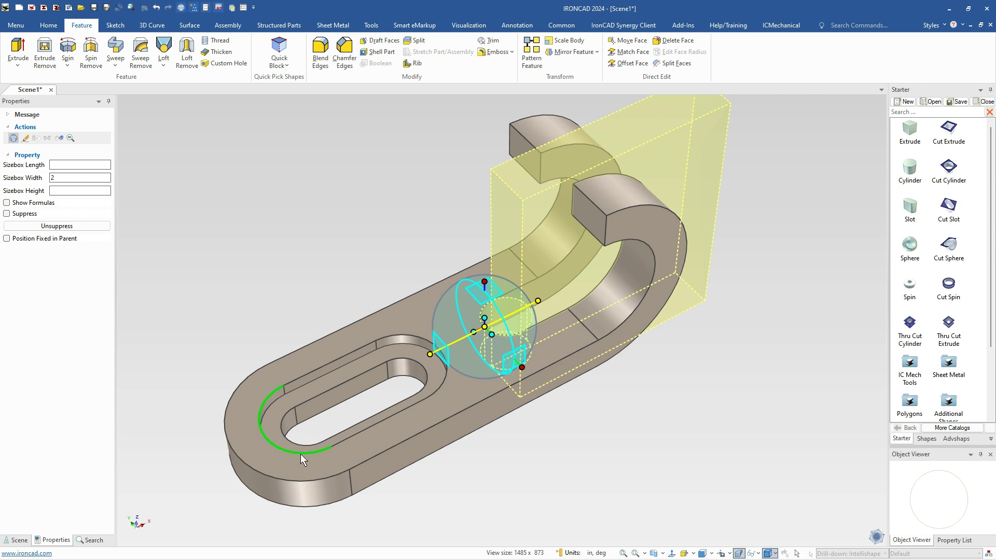
click(300, 452)
text(7.5)
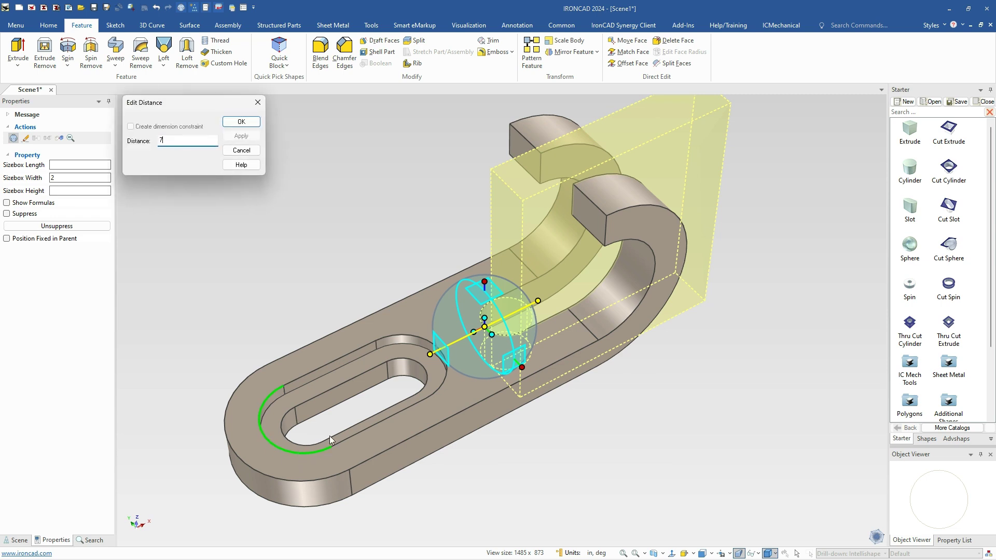
key(Return)
click(578, 401)
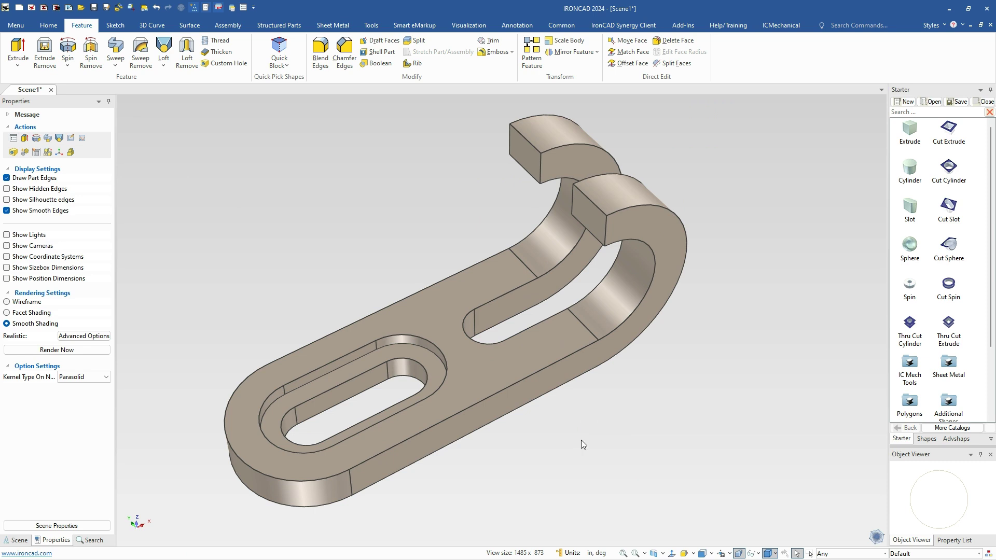
Place a cut cylinder on the plate's side face near the start of the hook curve, with a 0.65 in diameter.
middle_drag(561, 426, 509, 375)
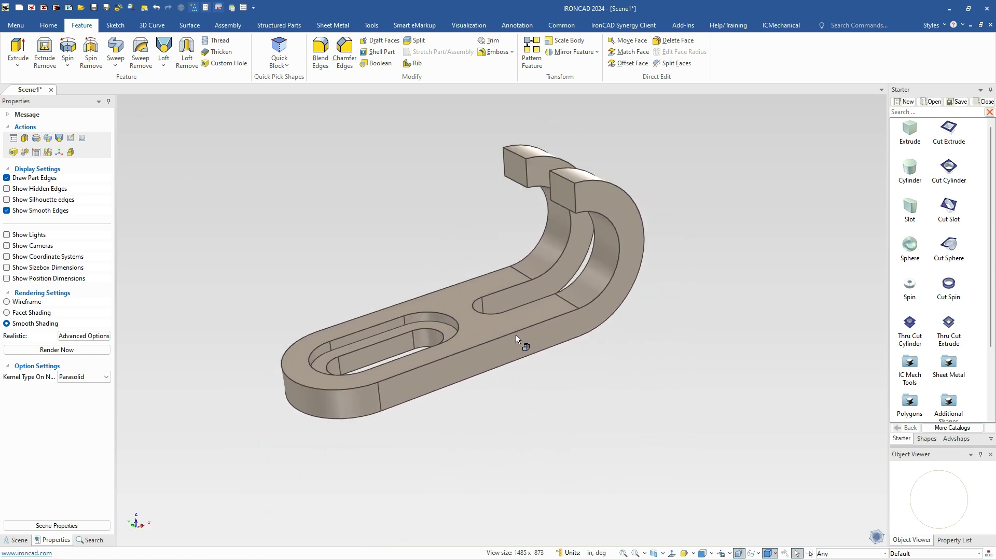
scroll(518, 340, up, 3)
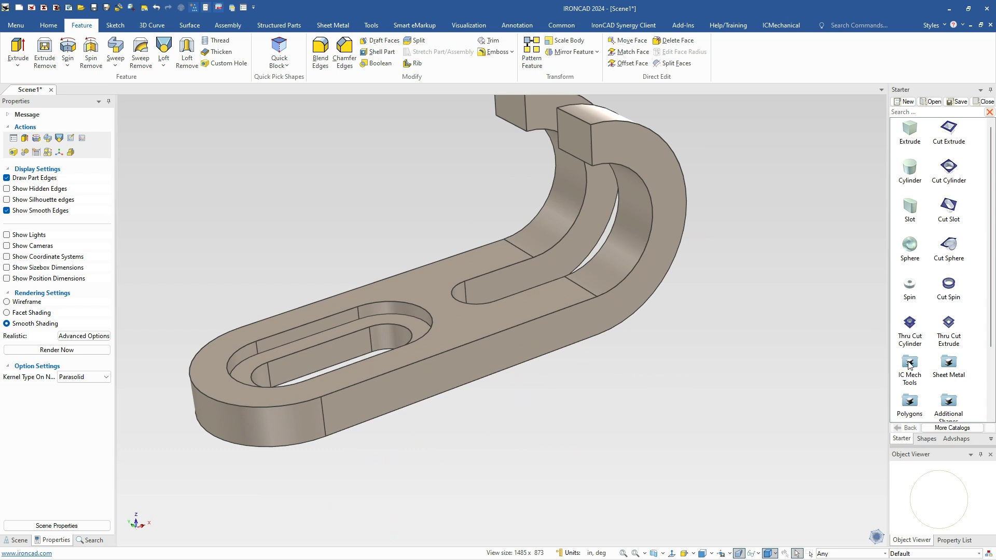
click(565, 340)
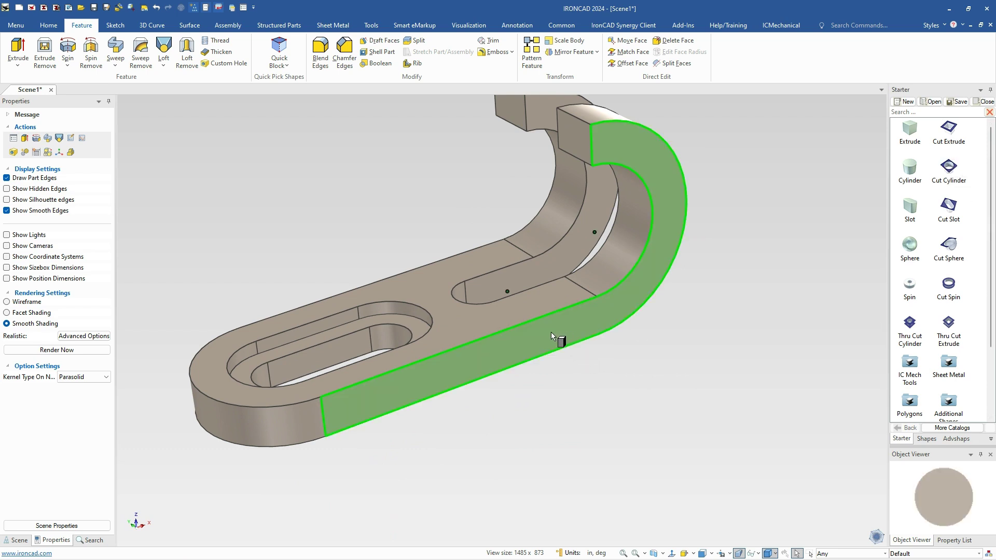
drag(550, 331, 551, 332)
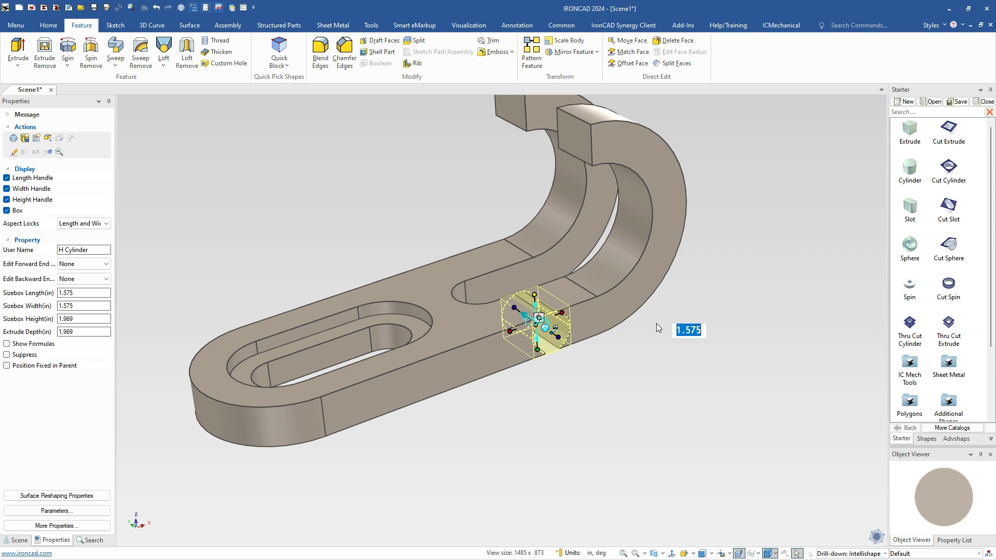
text(.65)
key(Return)
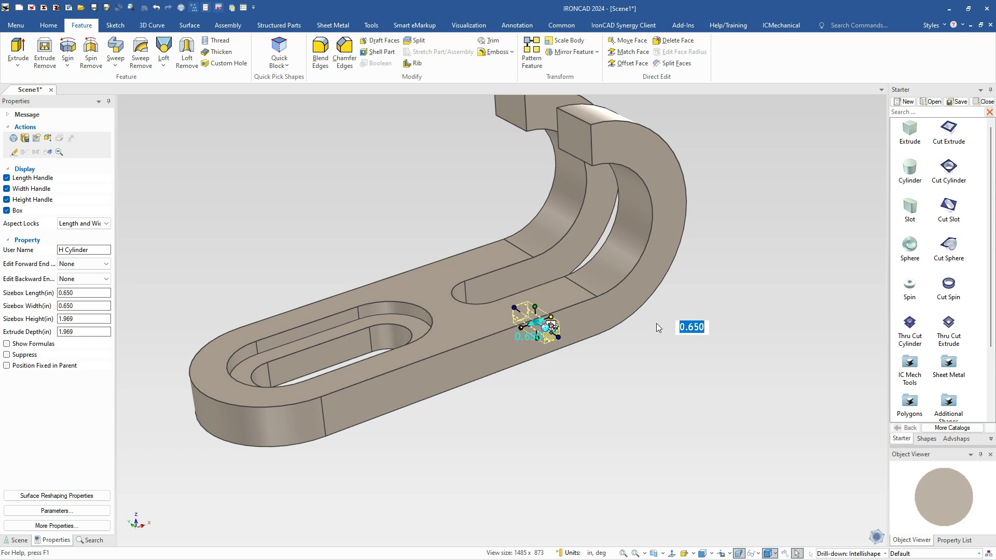
Center the cut cylinder within the plate thickness with the TriBall, then set its lengthwise distance from the corner where the hook curve starts.
key(F10)
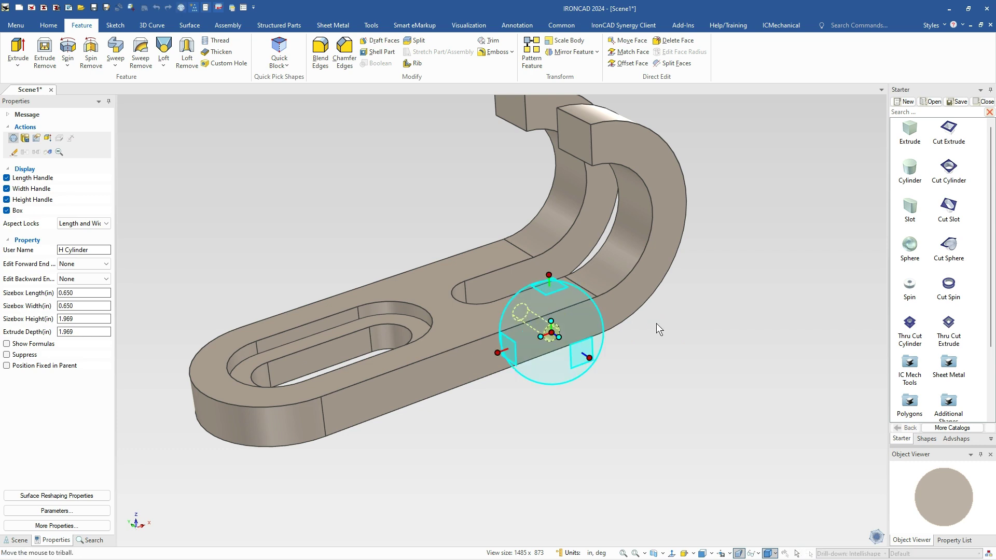
click(549, 275)
drag(551, 333, 326, 418)
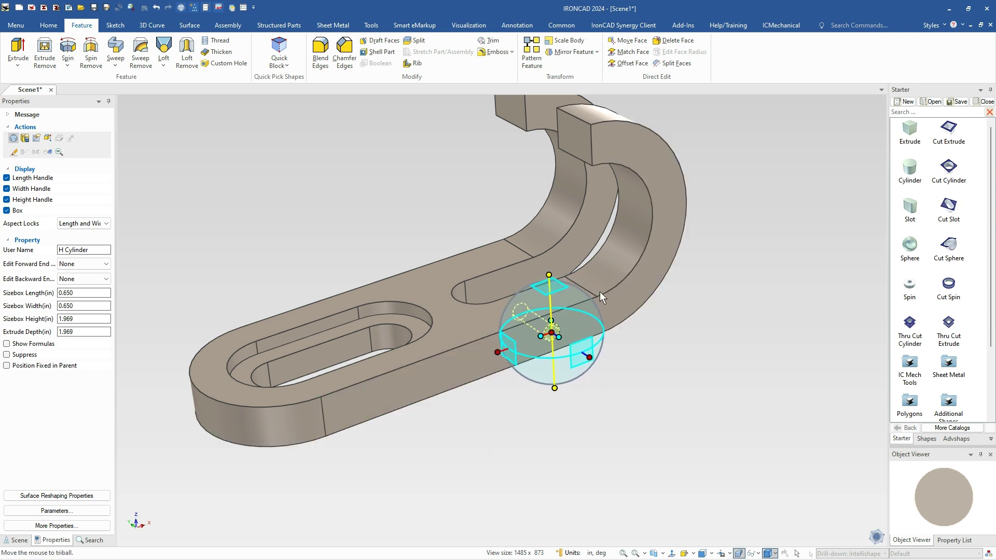
click(497, 352)
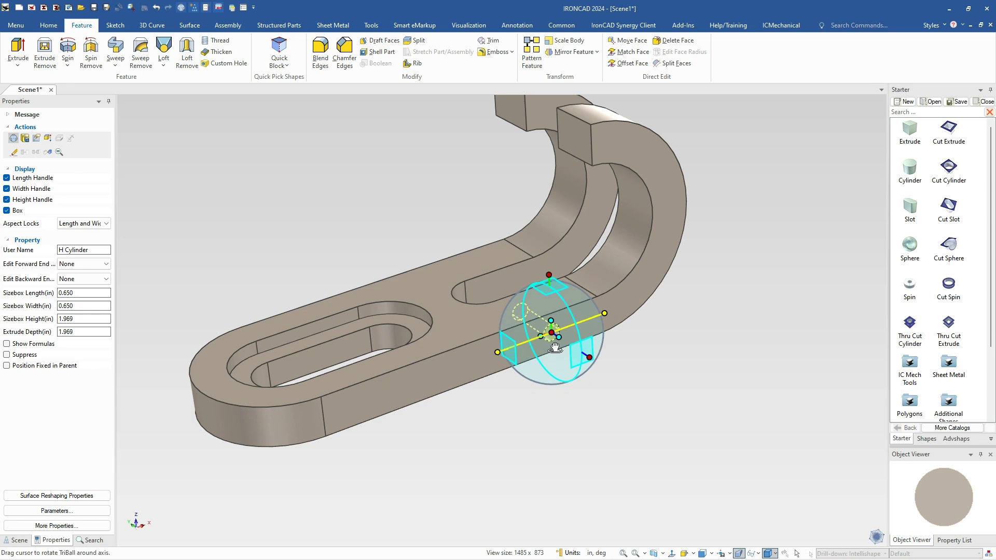
right_click(553, 333)
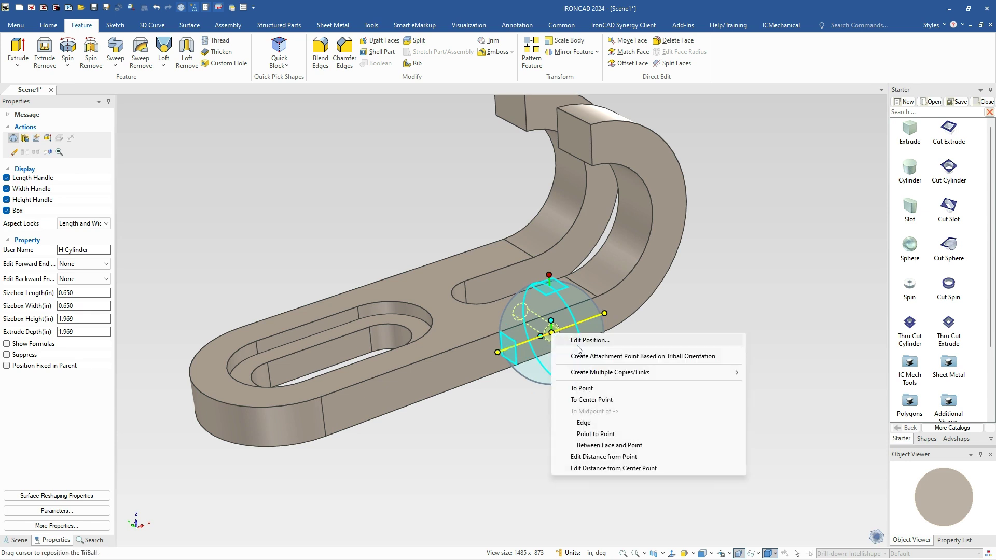
click(622, 456)
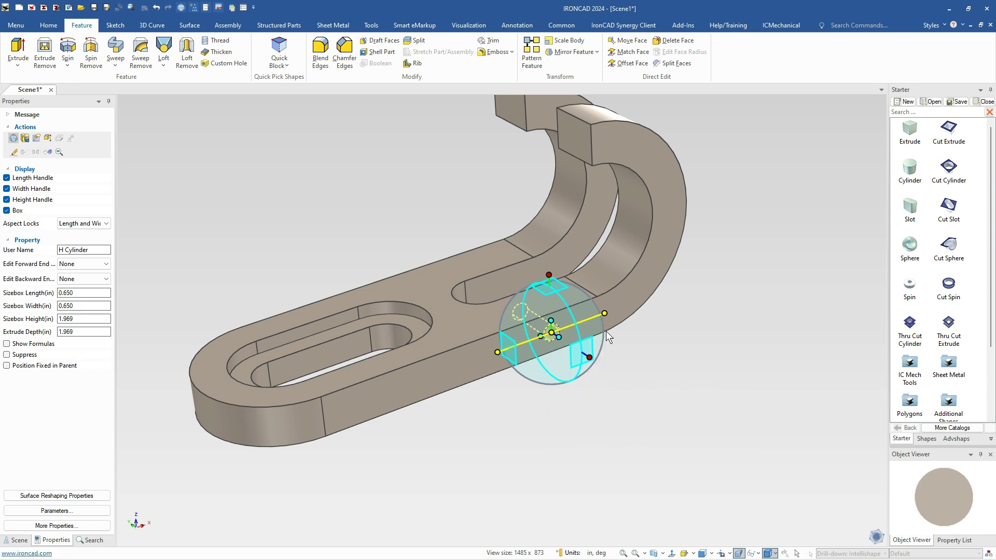
click(597, 297)
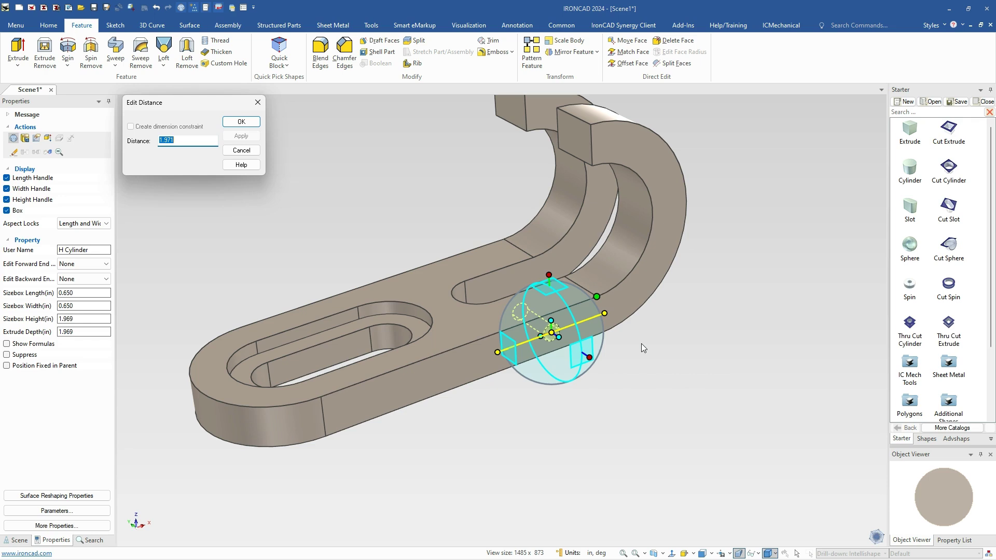
key(Return)
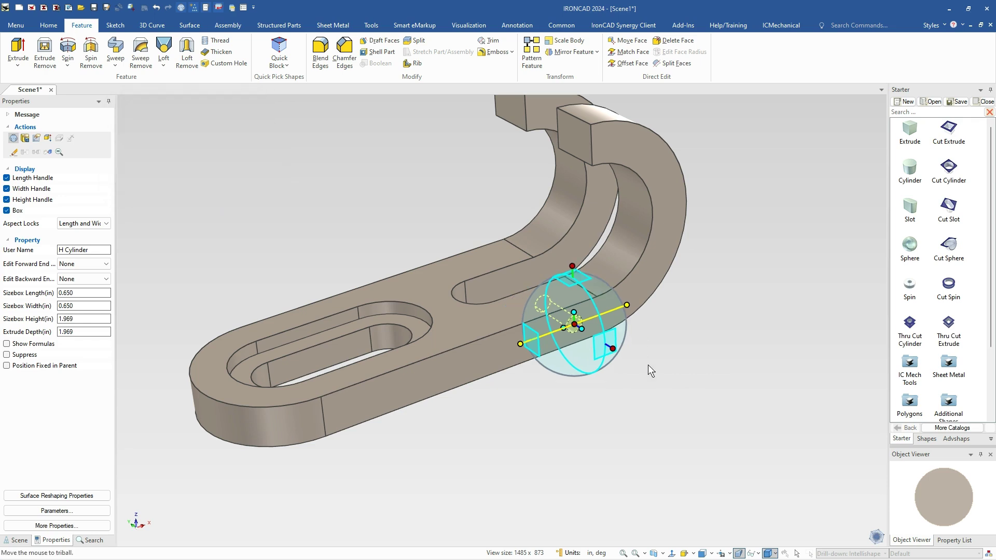
click(648, 369)
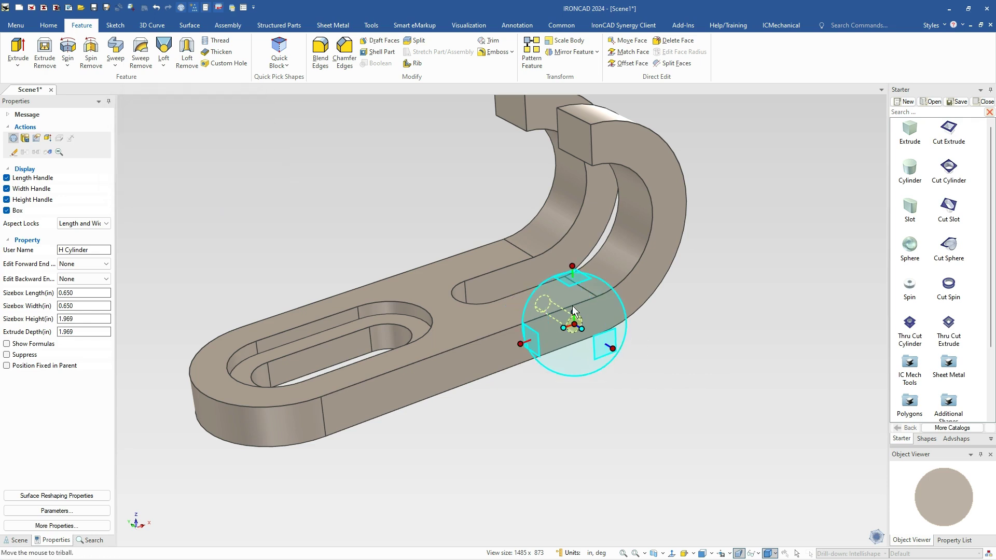
Create a linked copy of the cut cylinder at the center point of the hook's inner arc.
right_click(603, 340)
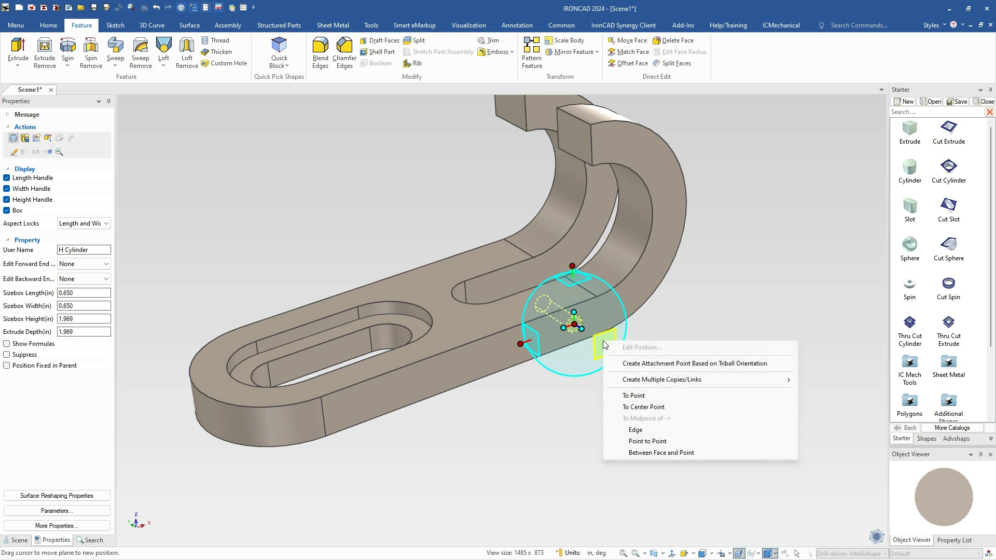
click(660, 408)
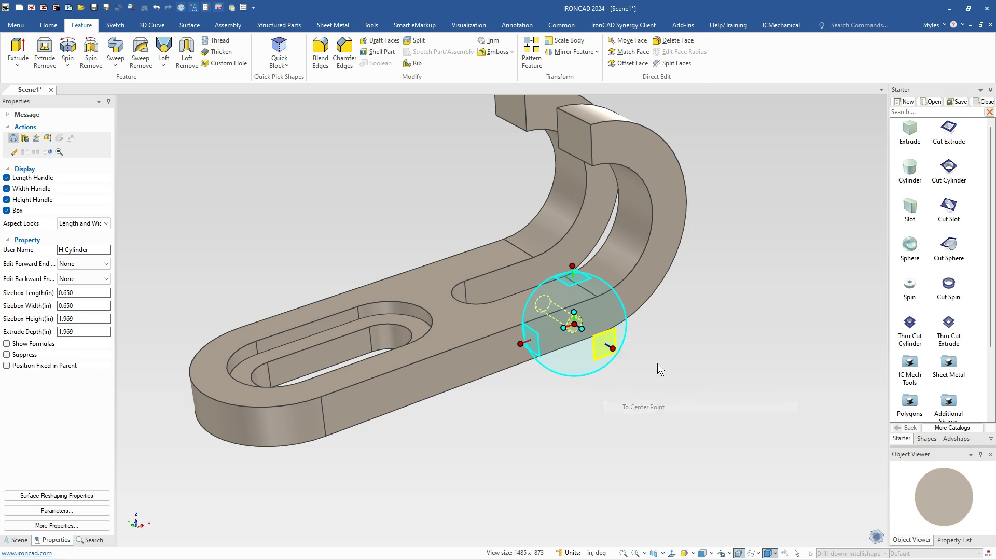
click(647, 244)
click(674, 274)
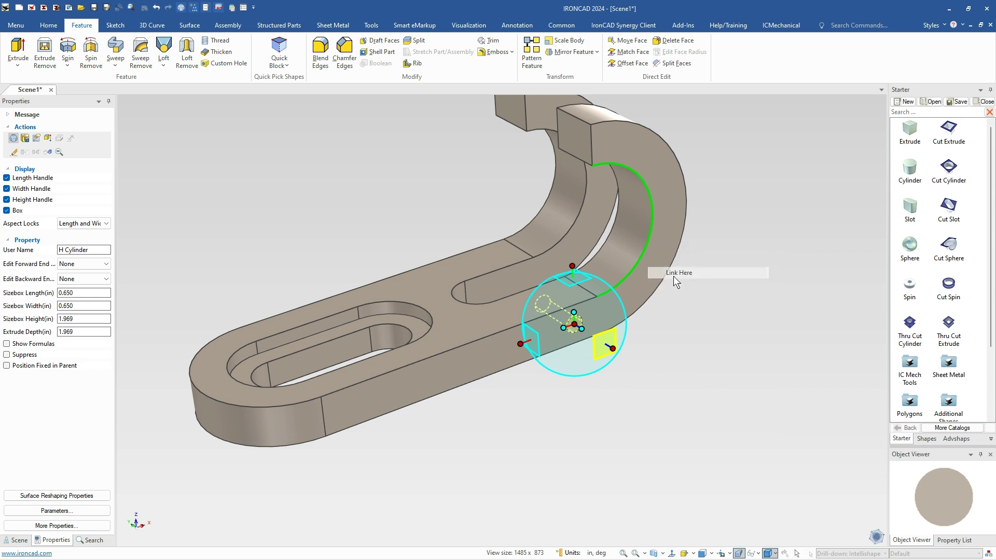
click(243, 122)
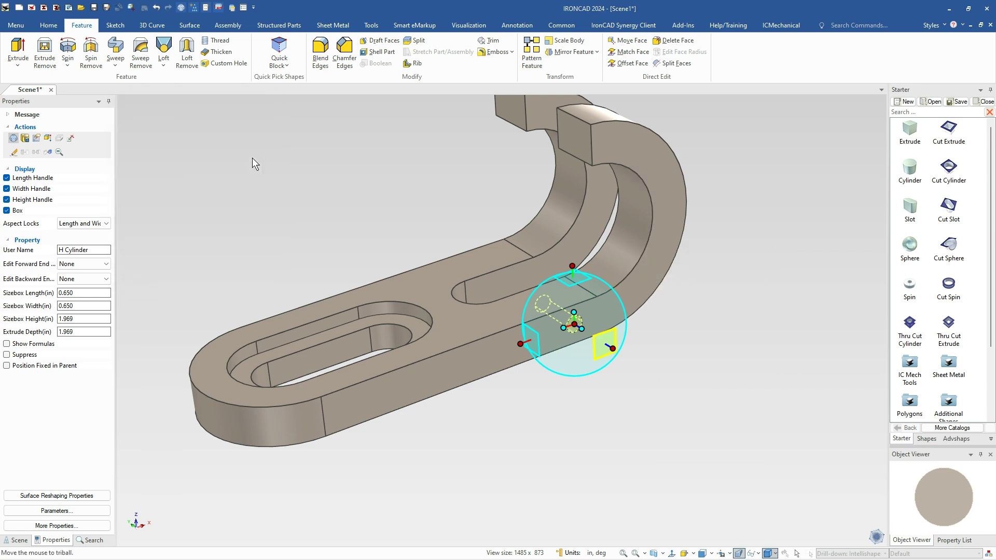
key(F10)
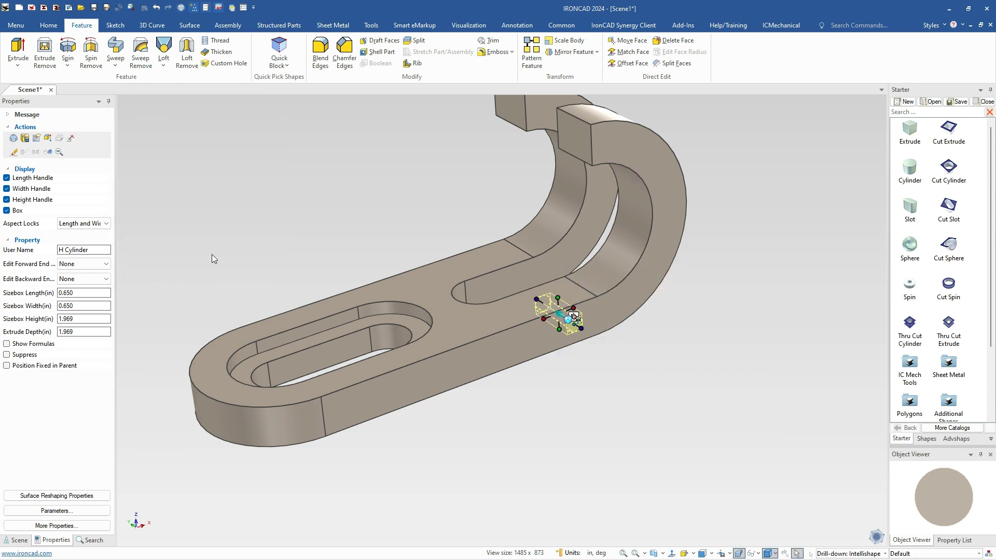
Move the linked cylinder copy horizontally to the hook's outermost point with the TriBall, then 0.75 in back into the hook's thickness.
click(19, 540)
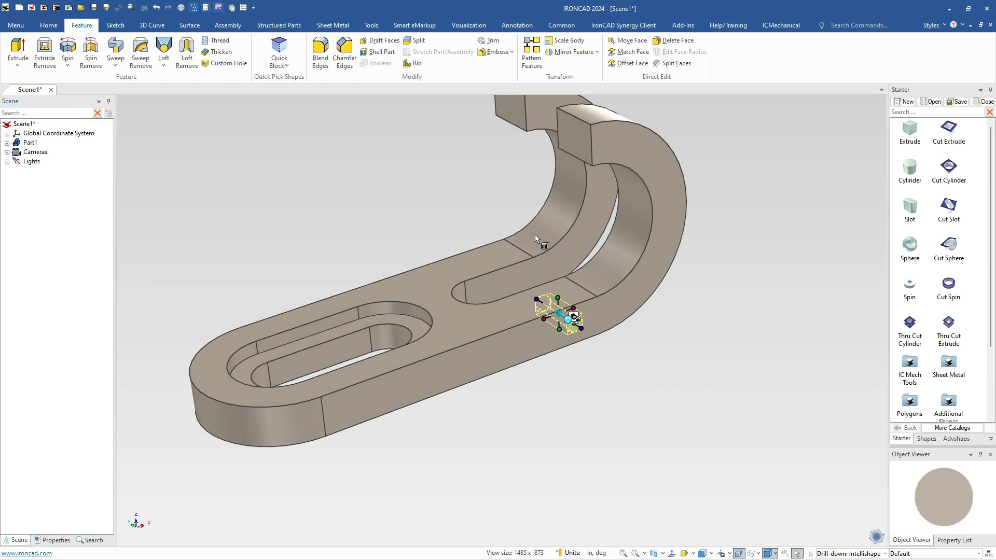
click(6, 143)
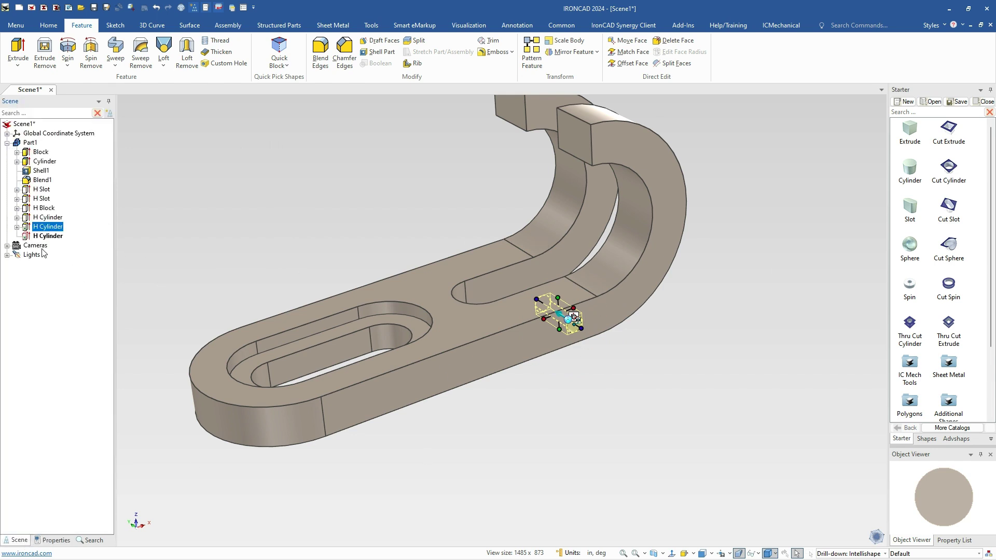
click(31, 236)
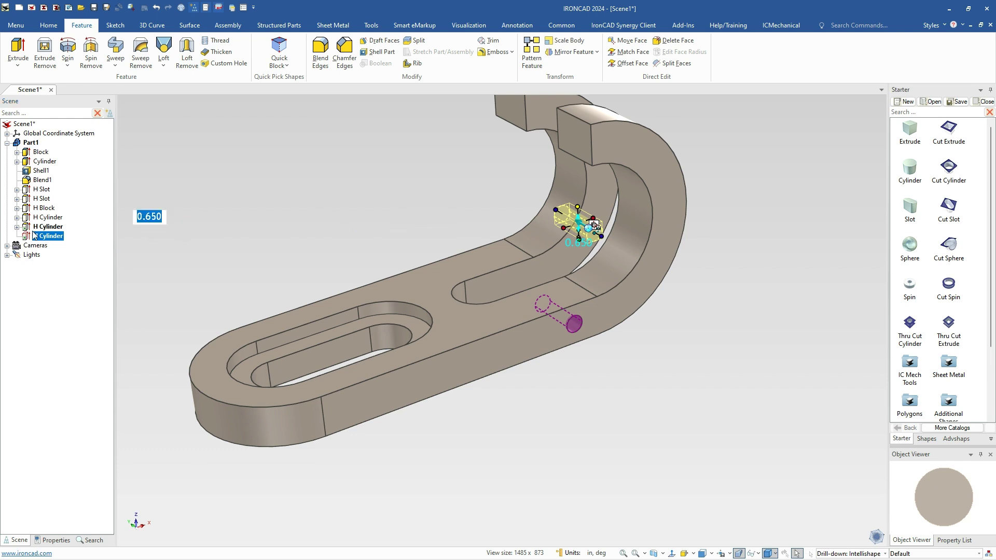
key(F10)
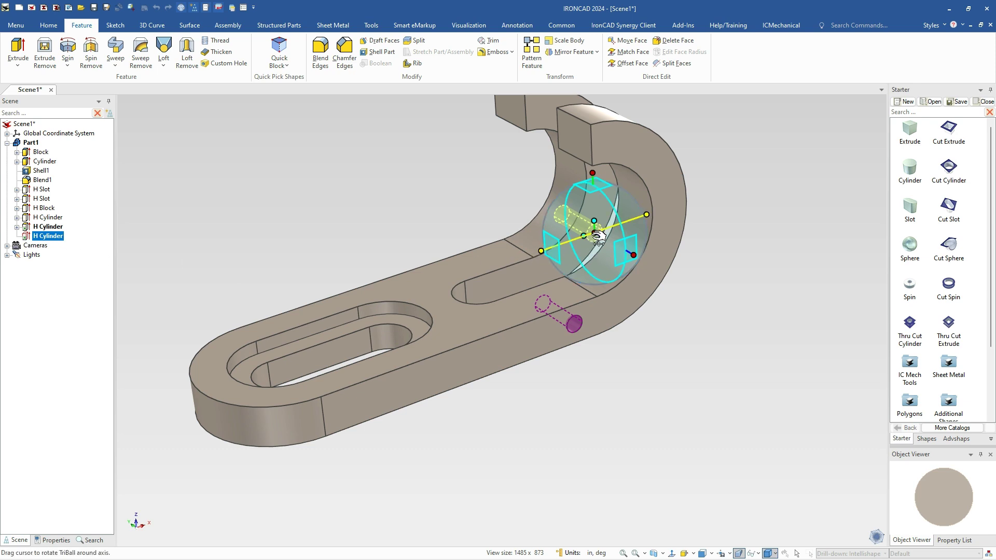
drag(594, 233, 694, 203)
drag(633, 219, 635, 222)
text(0.75)
key(Return)
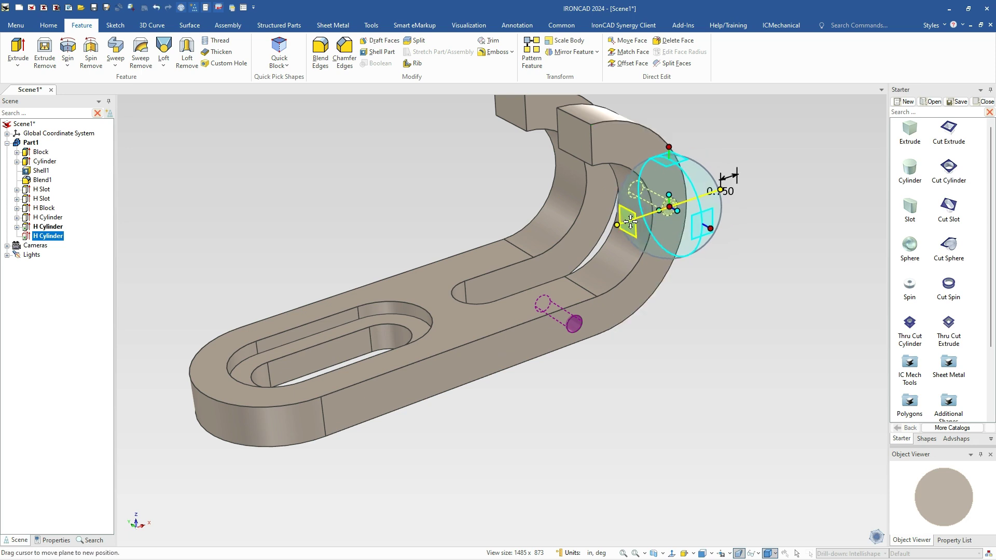
key(F10)
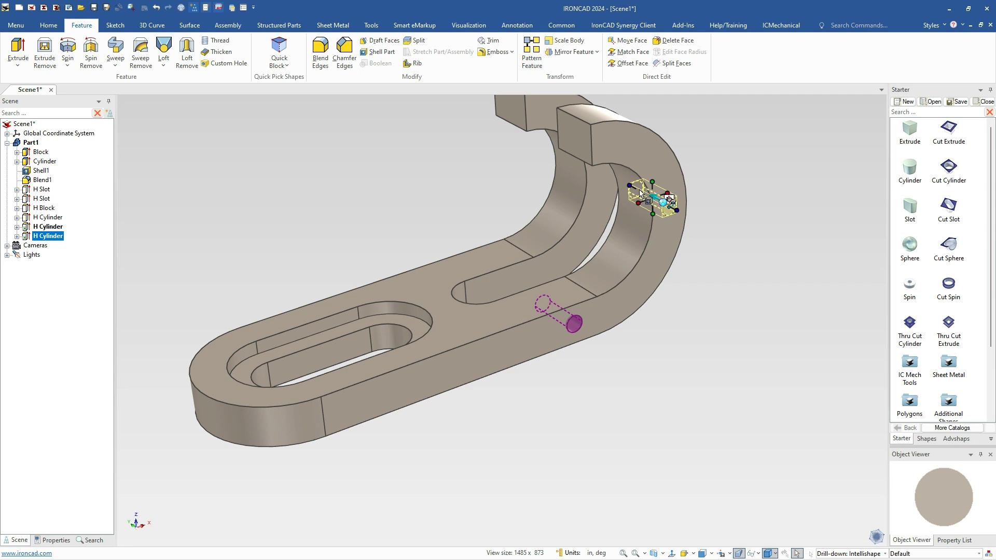
Stretch the linked cut cylinders through both hook arms, about 7.1 in long.
drag(629, 186, 526, 173)
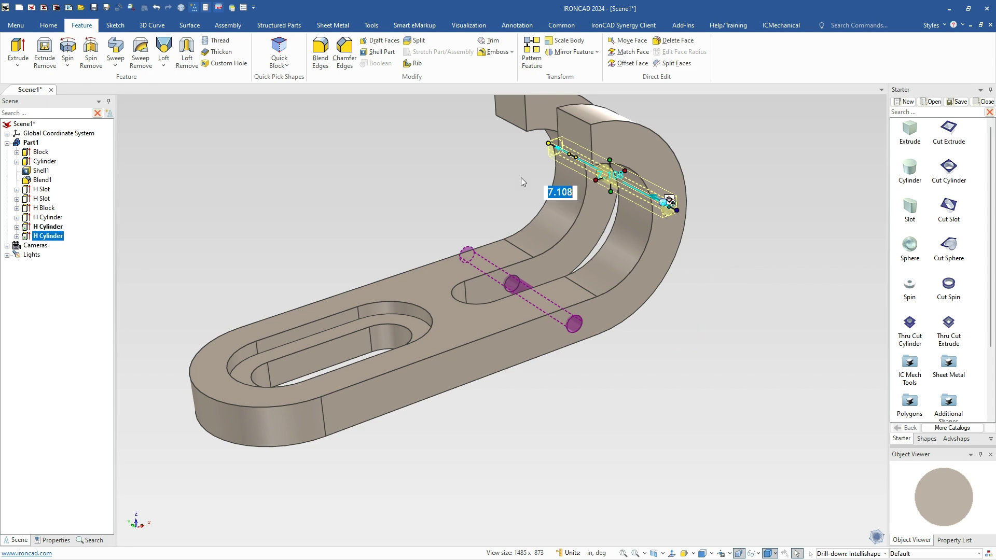
click(653, 363)
middle_drag(557, 349, 737, 356)
middle_drag(548, 340, 560, 336)
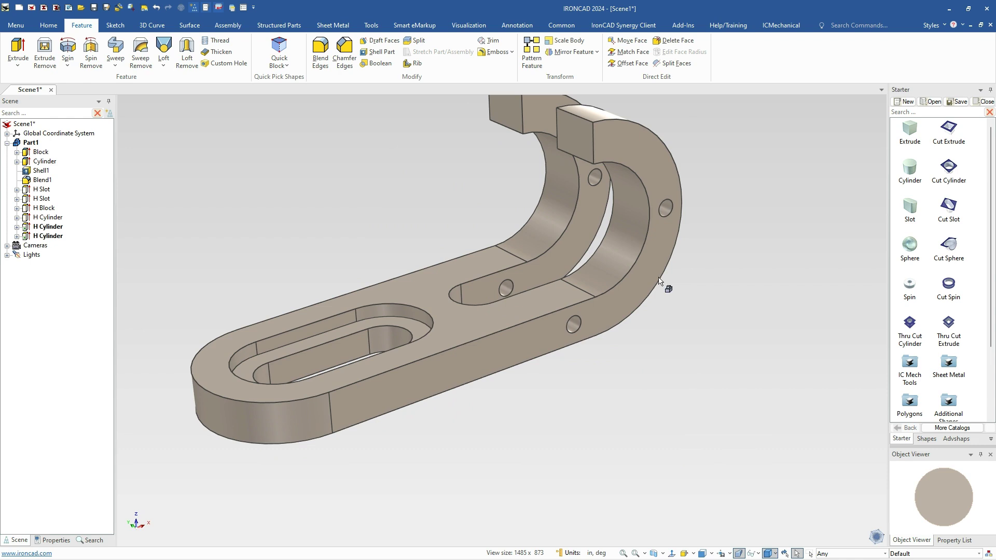
Start a neutral-plane face draft using the plate's flat upper face as the neutral plane.
scroll(657, 290, down, 2)
middle_drag(658, 270, 638, 289)
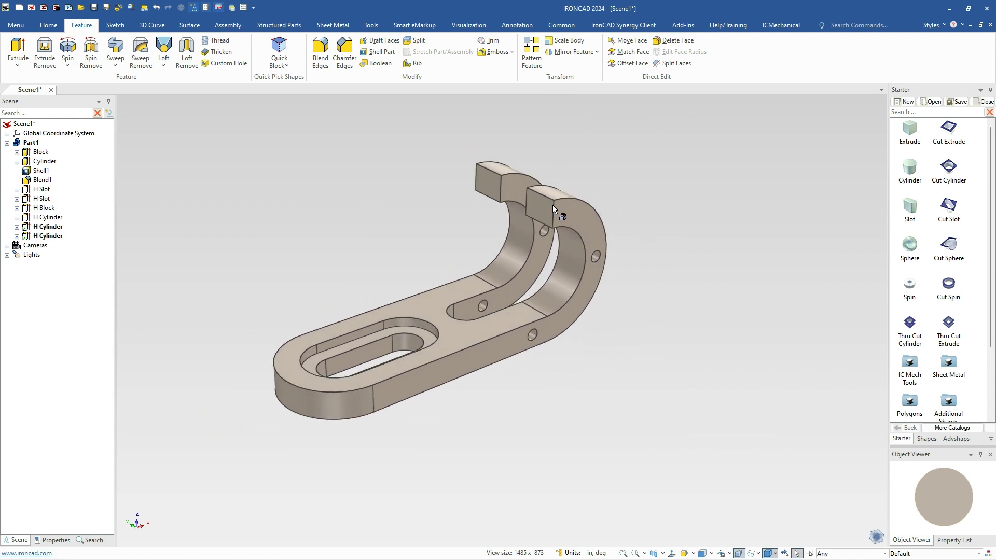
scroll(488, 245, up, 2)
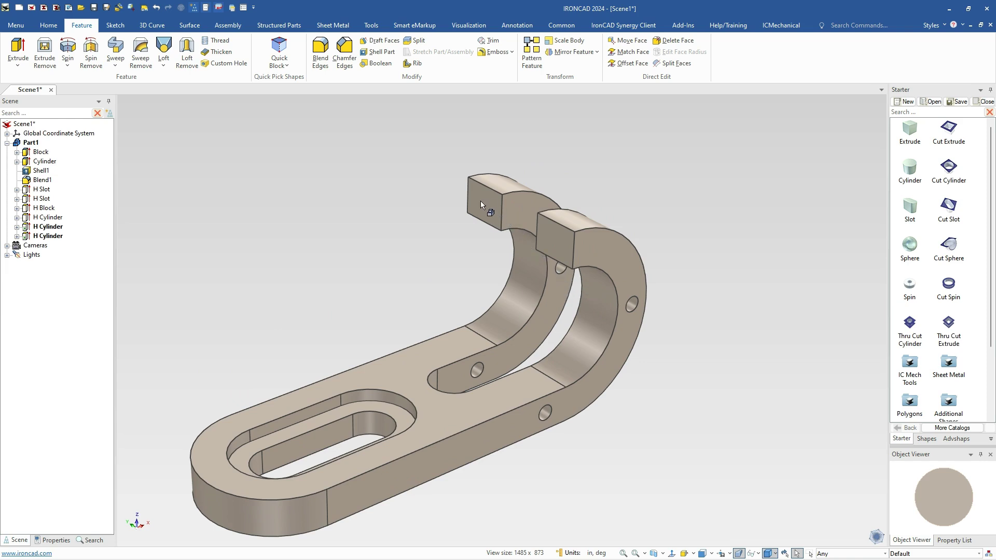
click(378, 43)
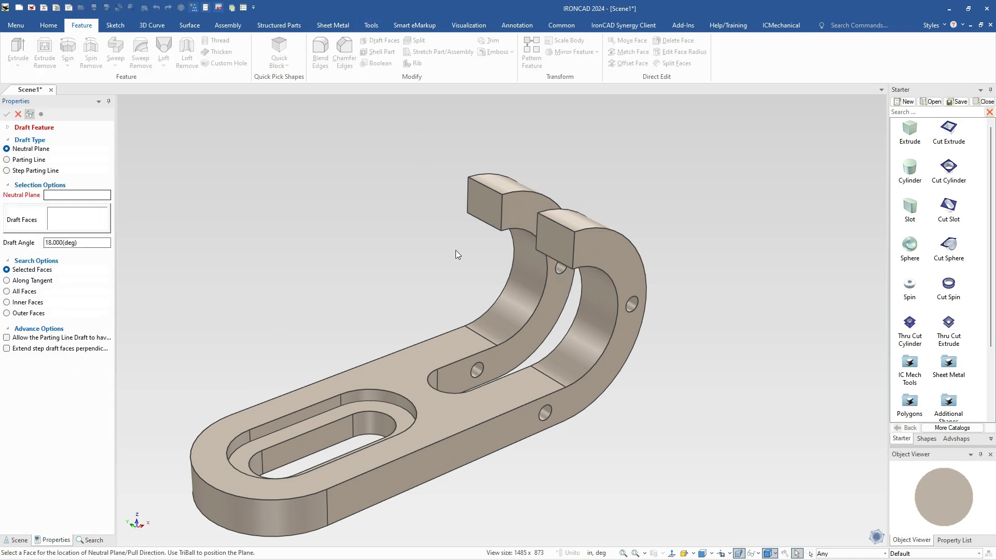
click(490, 404)
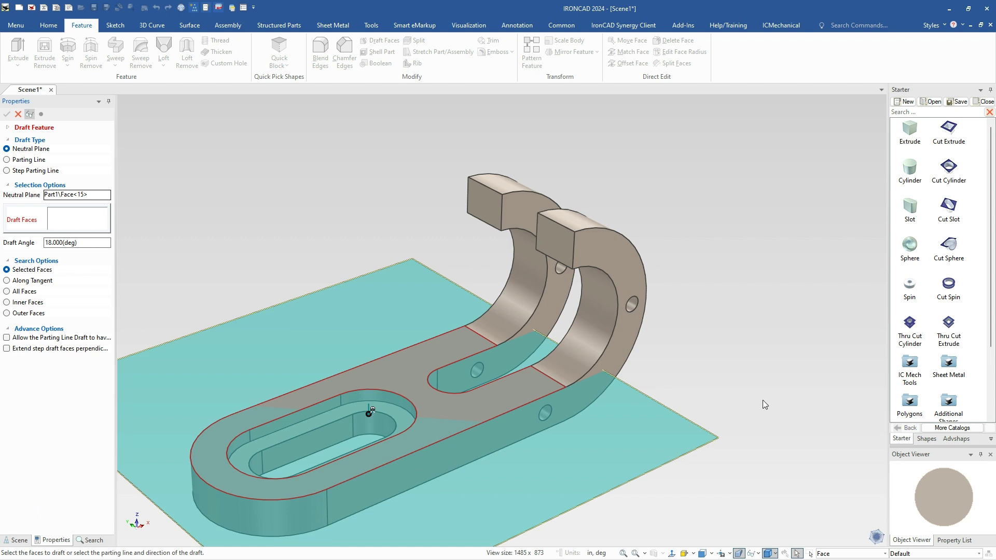
Raise the draft's neutral plane vertically with its TriBall to the level of the hook's upper cross hole.
scroll(760, 399, down, 5)
scroll(727, 391, up, 3)
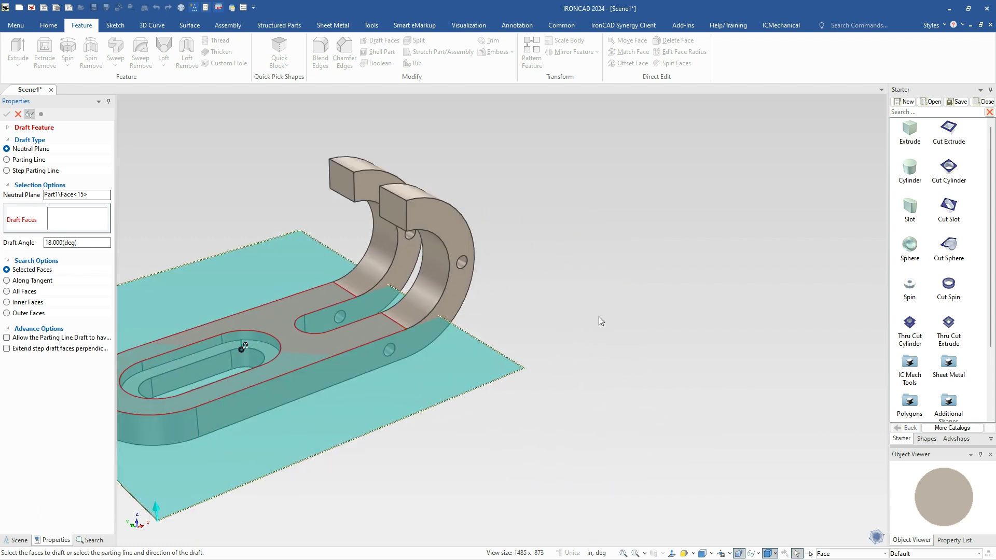
scroll(502, 320, down, 3)
click(351, 337)
scroll(350, 340, up, 2)
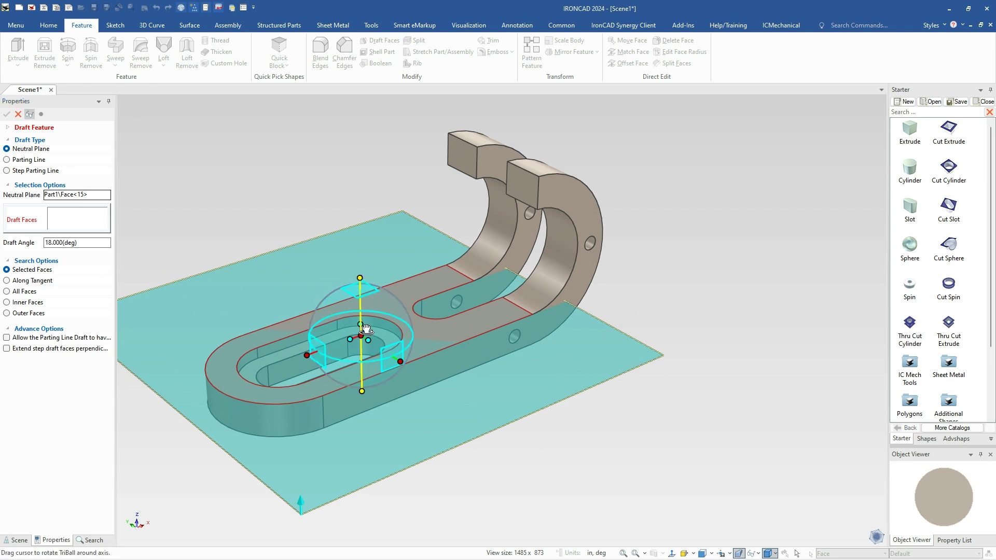
drag(363, 335, 603, 237)
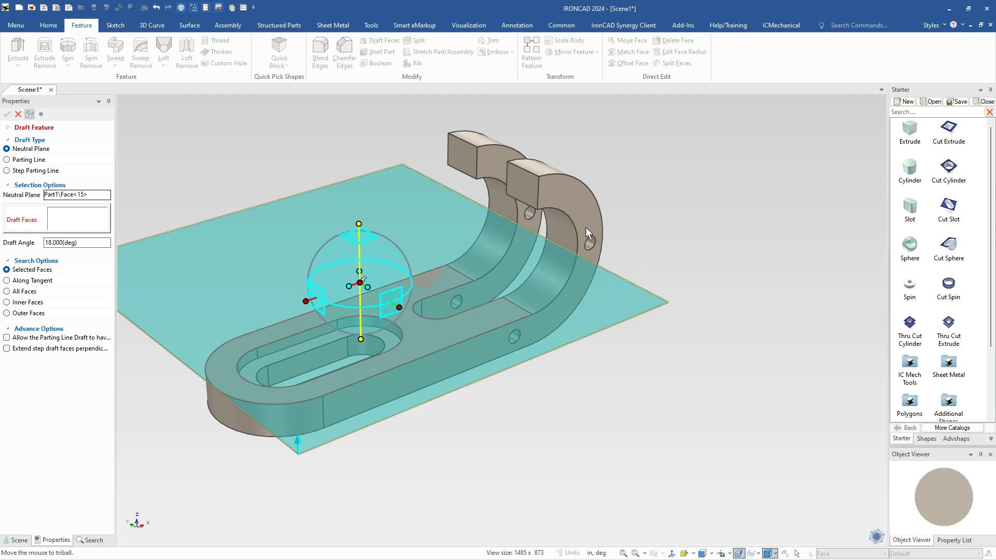
key(F10)
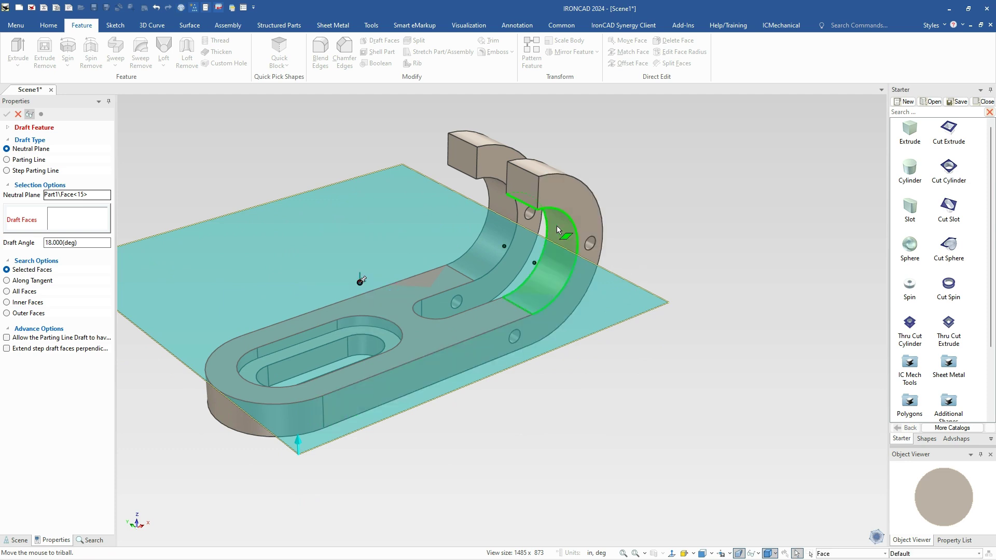
Draft the end faces of both hook tips by 18 degrees from the raised neutral plane.
click(528, 191)
click(466, 155)
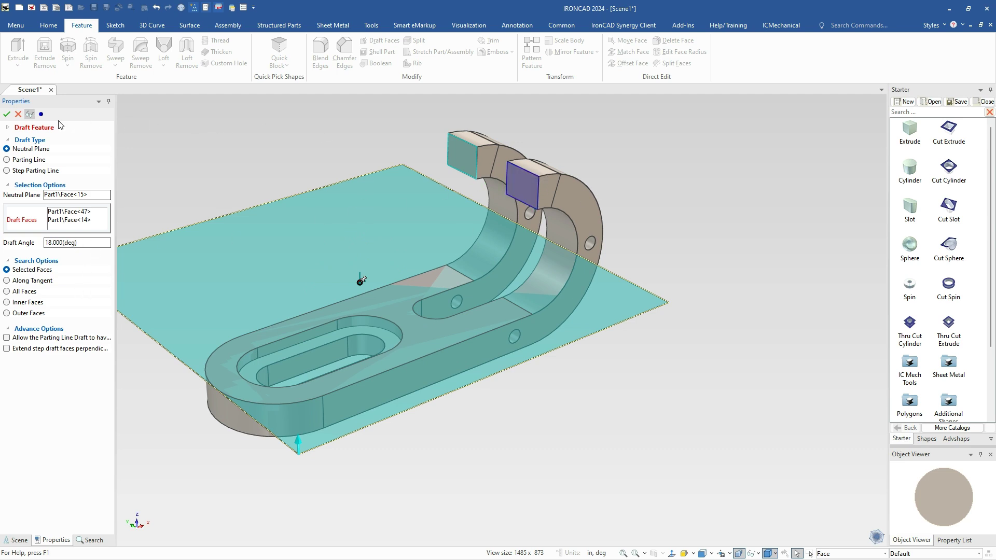
click(7, 114)
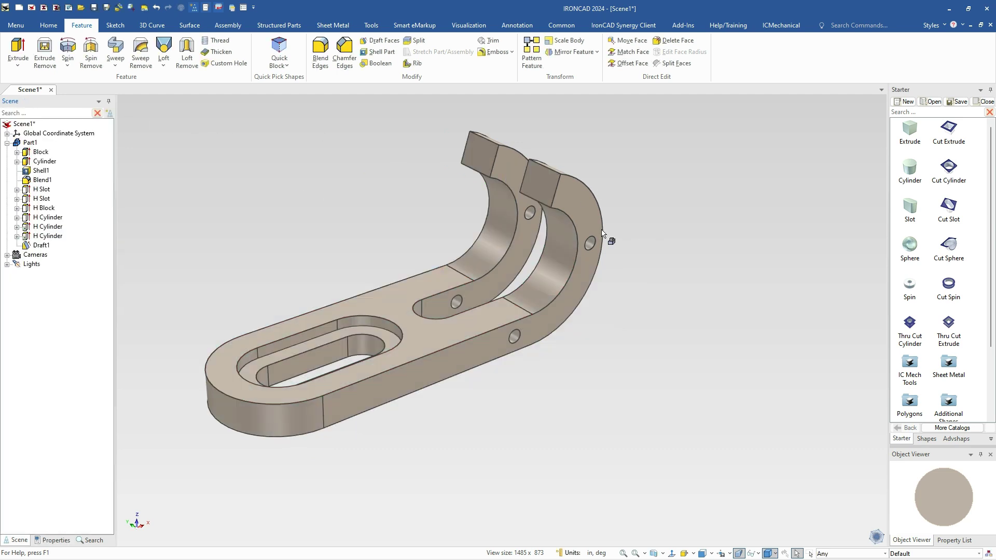
Blend the outer edge of each hook tip's end face with a constant 1 in radius.
scroll(557, 200, up, 3)
click(552, 215)
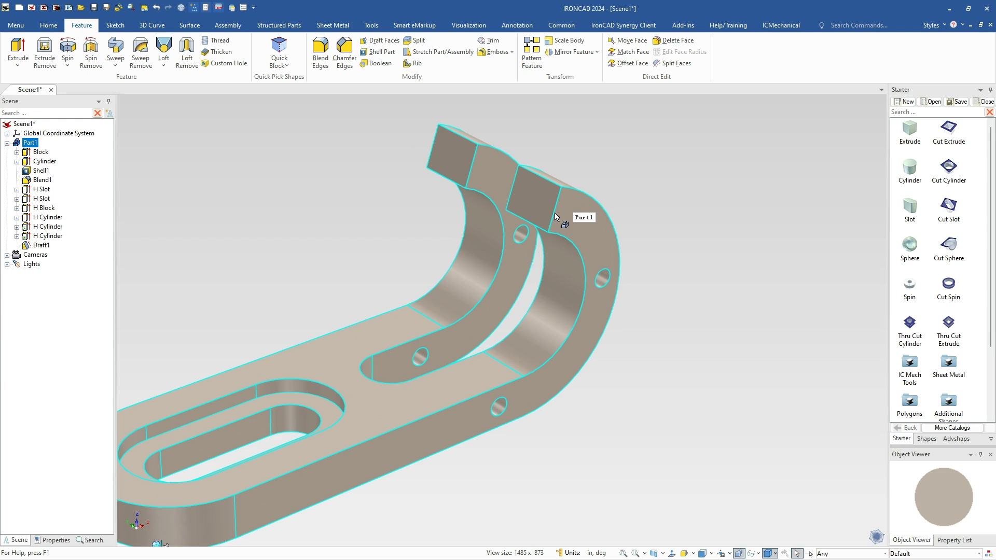
click(553, 215)
click(554, 215)
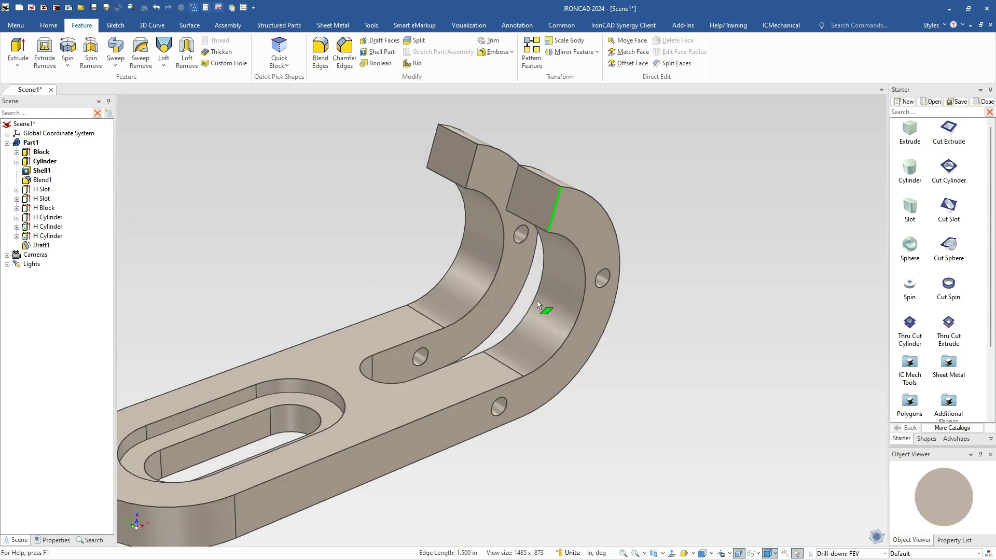
shift+click(433, 147)
right_click(552, 224)
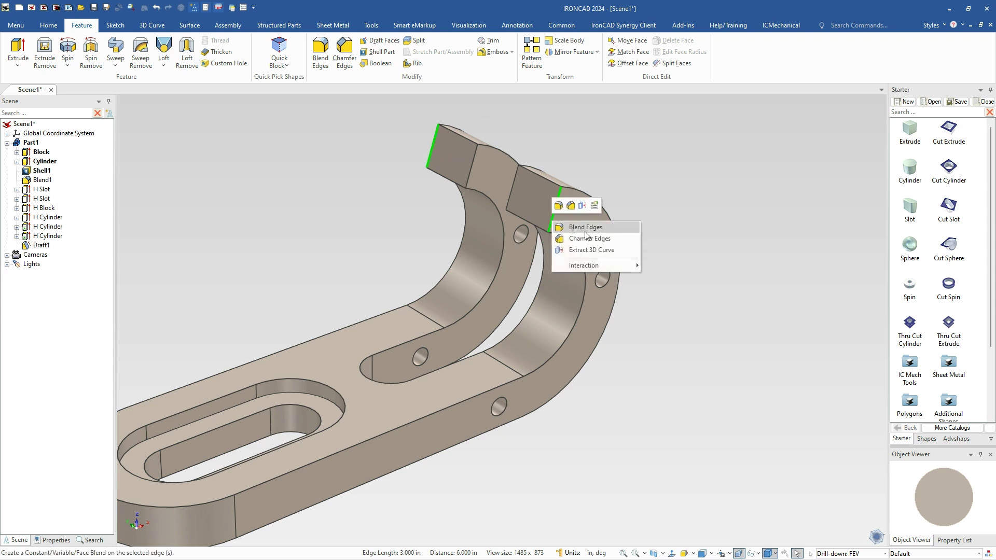
click(584, 232)
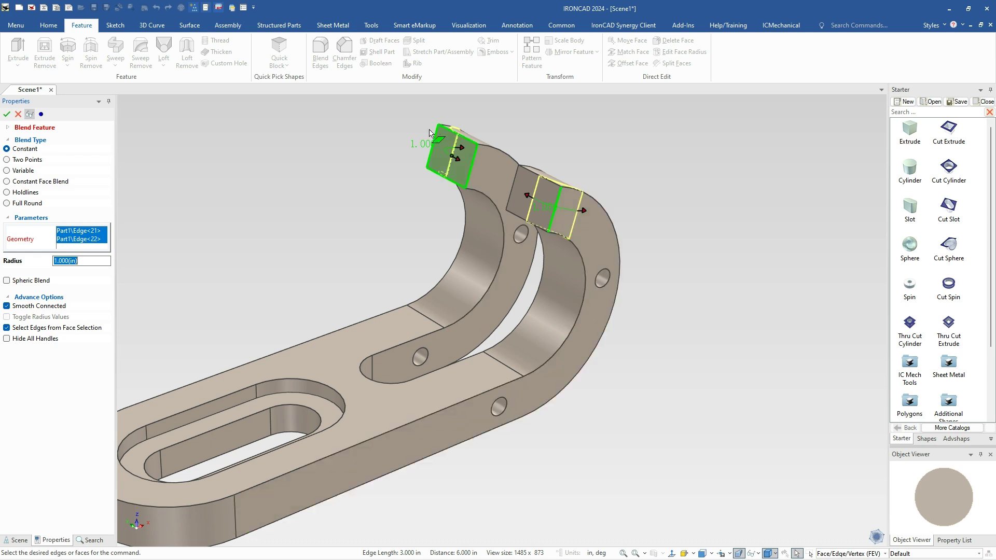
click(7, 114)
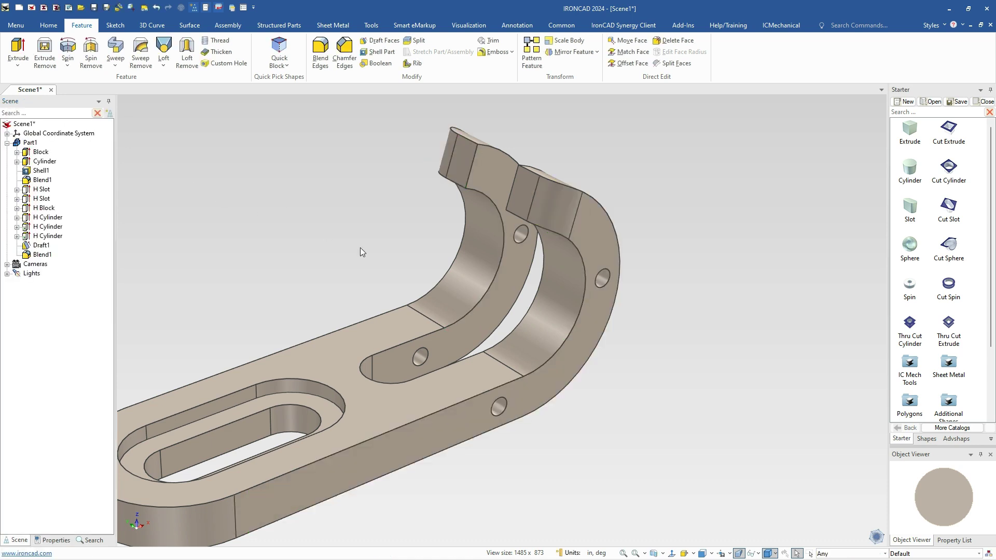
Check the finished part's mass in pounds in its properties.
scroll(425, 330, down, 7)
scroll(387, 339, up, 5)
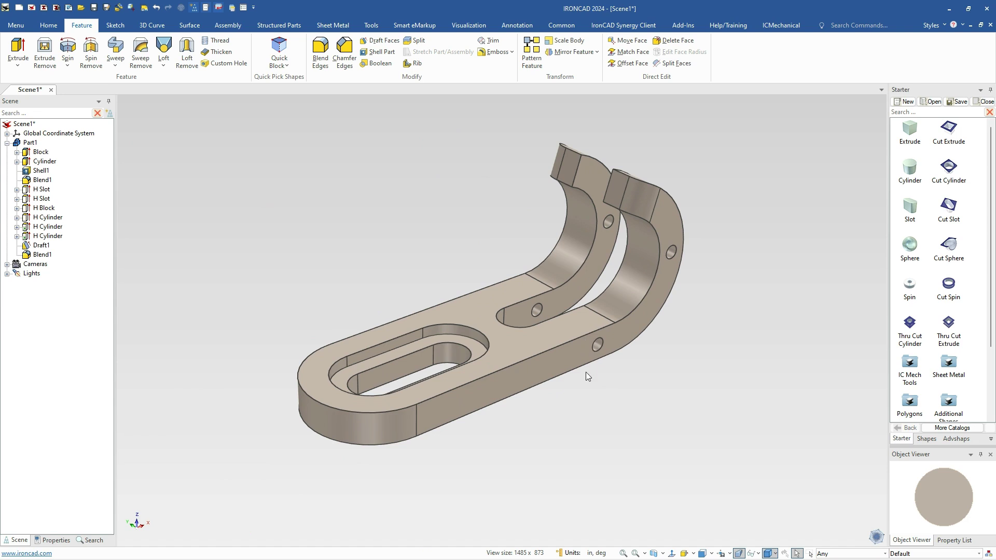
click(555, 361)
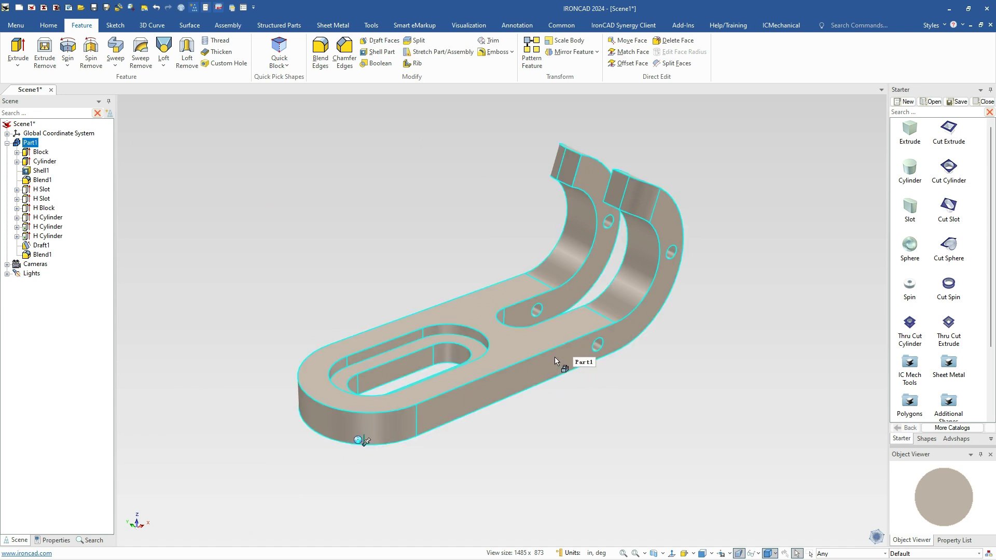
click(52, 540)
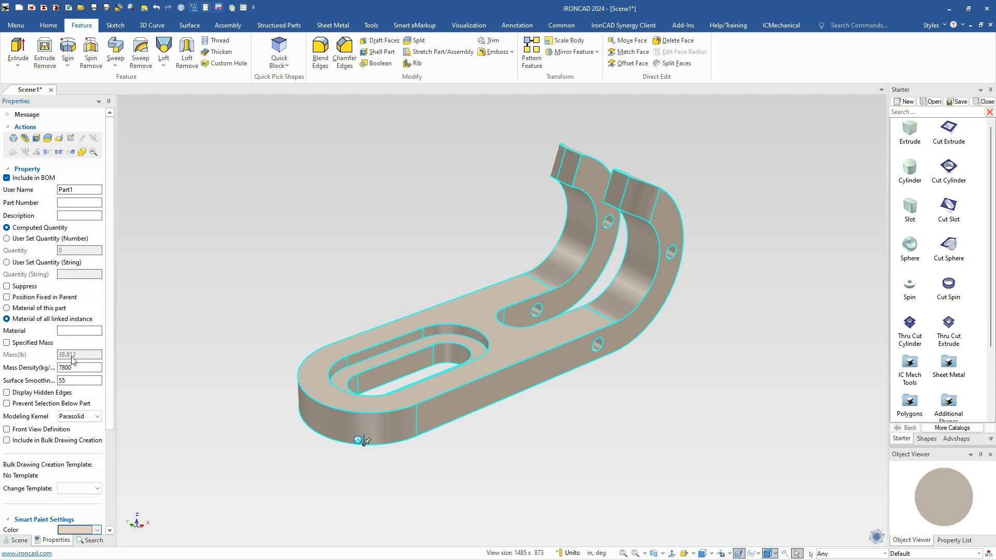
click(351, 296)
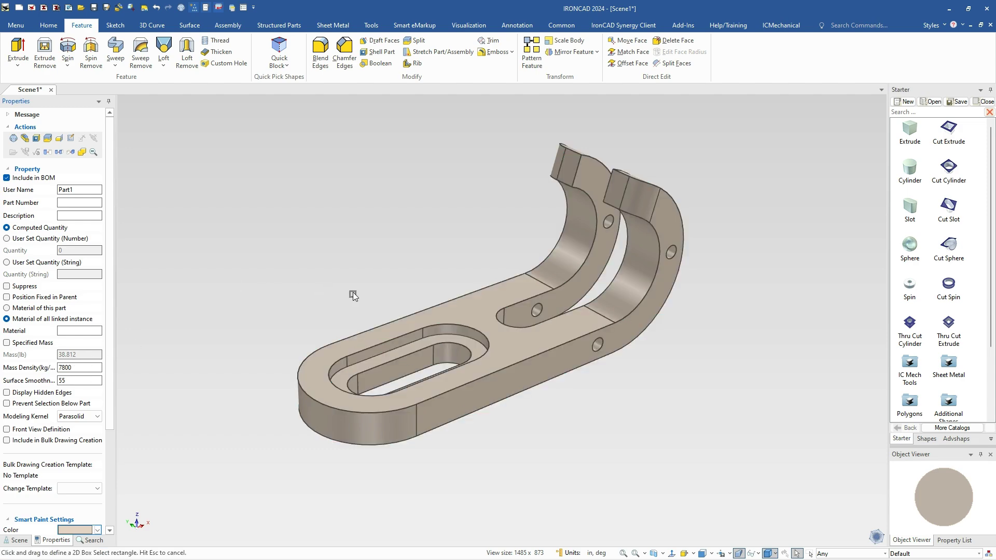
Paint the whole hook part solid green with SmartPaint.
right_click(455, 318)
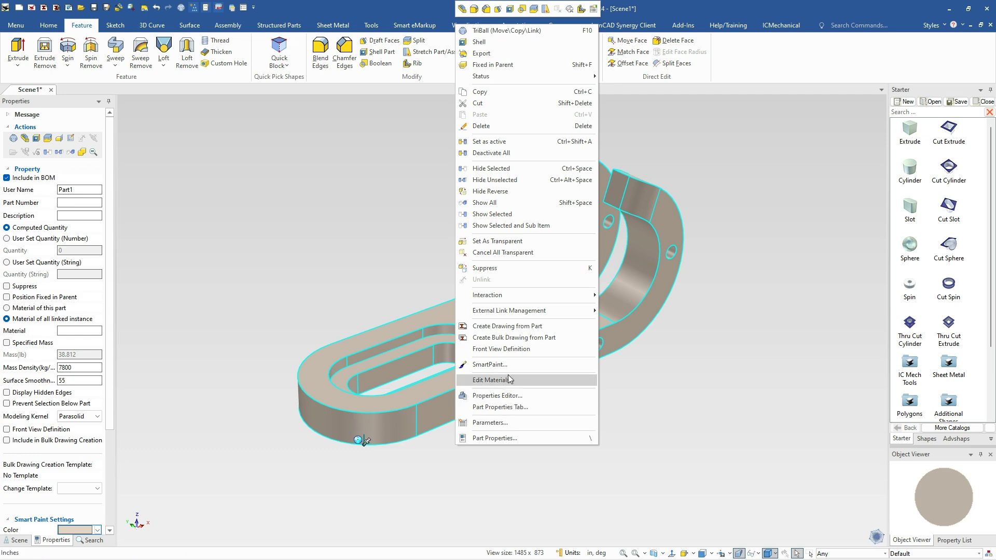
click(511, 364)
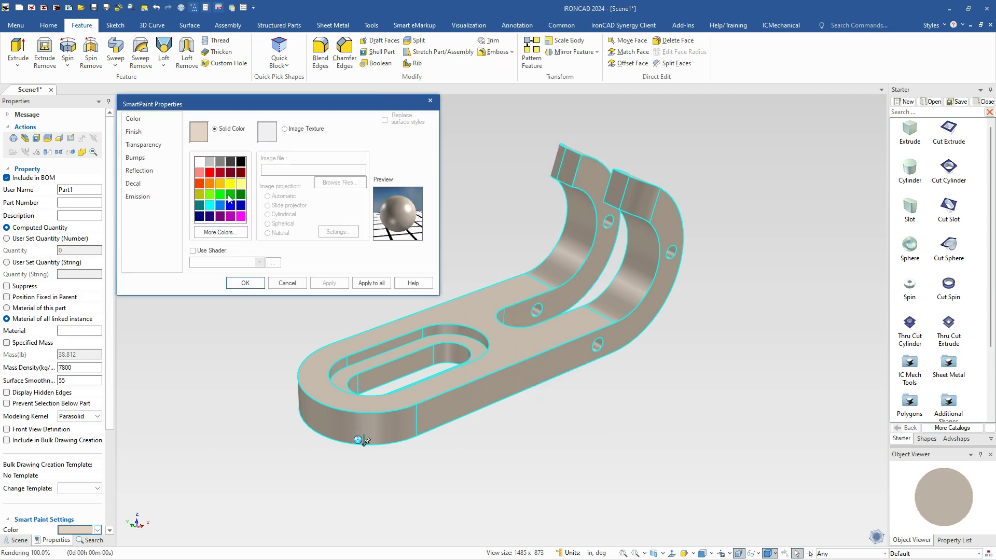
click(230, 194)
click(245, 283)
drag(554, 282, 644, 356)
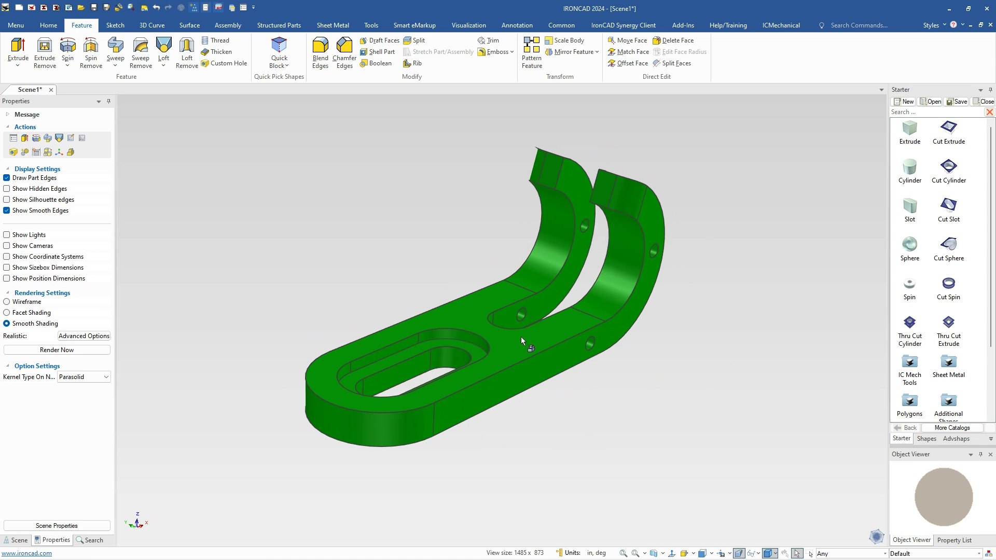
middle_drag(684, 341, 680, 327)
middle_drag(590, 315, 608, 337)
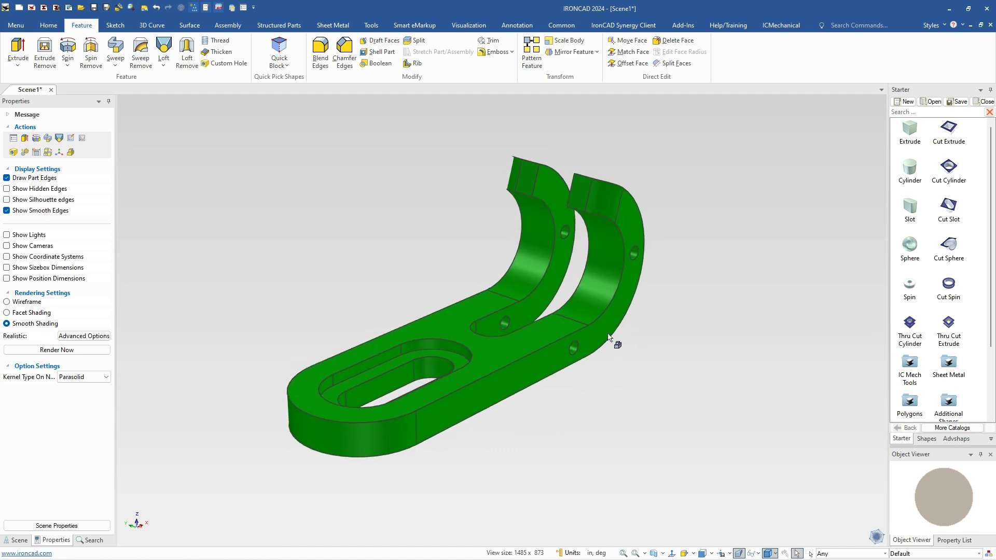